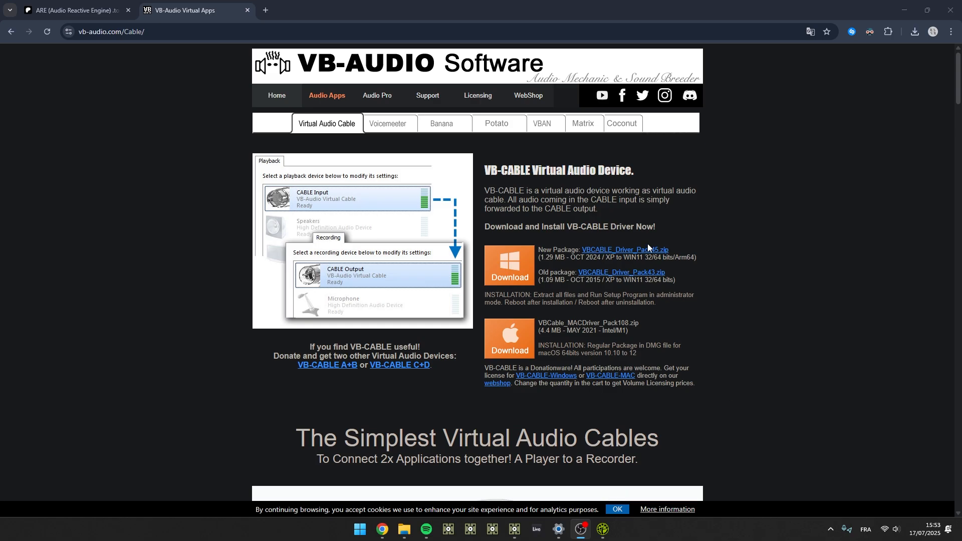
- Extract VBCABLE_Driver_Pack45.zip from the VB Cable Tutorial folder into its own VBCABLE_Driver_Pack45 folder with WinRAR
left_click(404, 530)
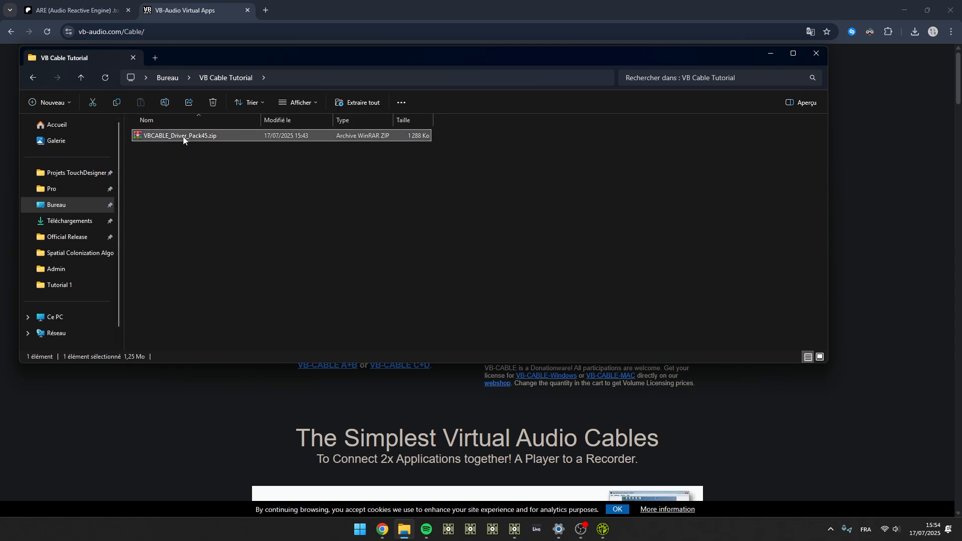
right_click(197, 135)
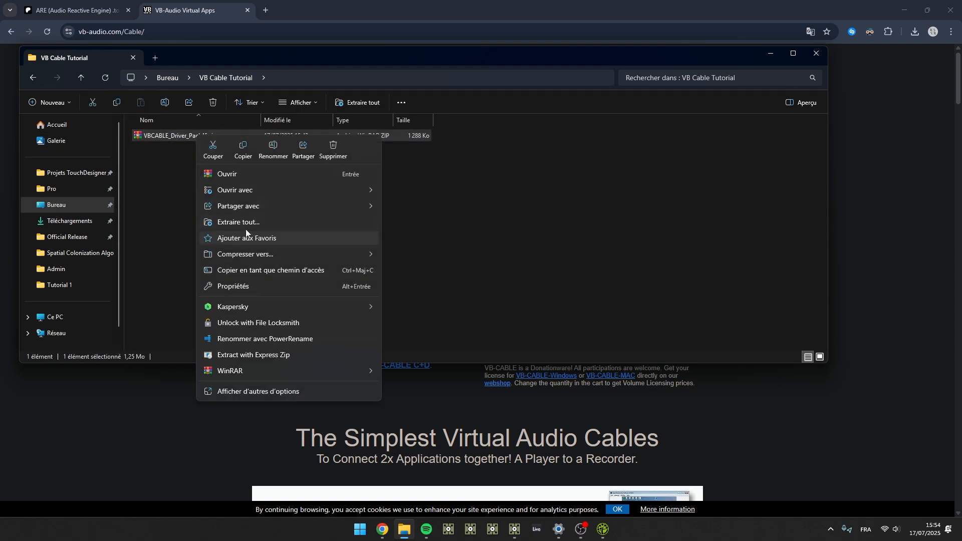
mouse_move(242, 373)
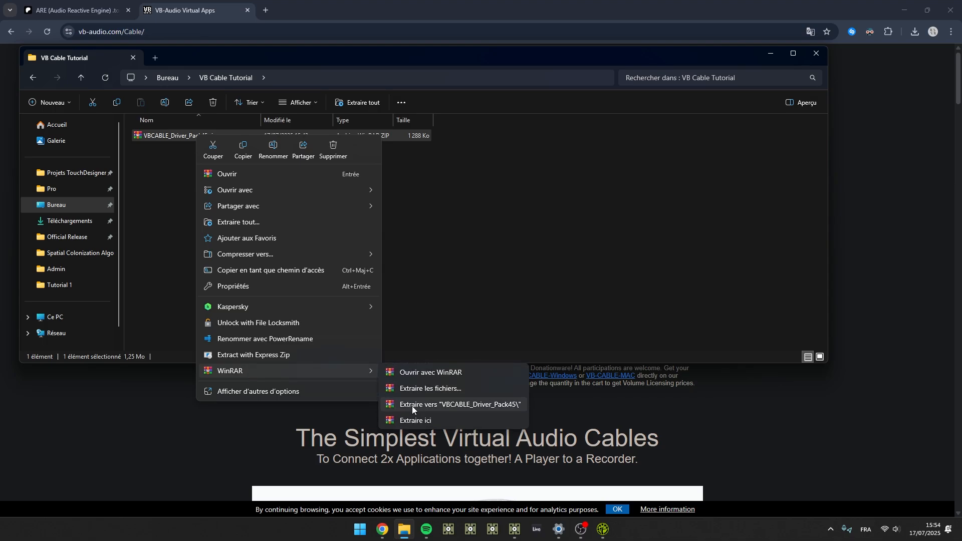
left_click(414, 406)
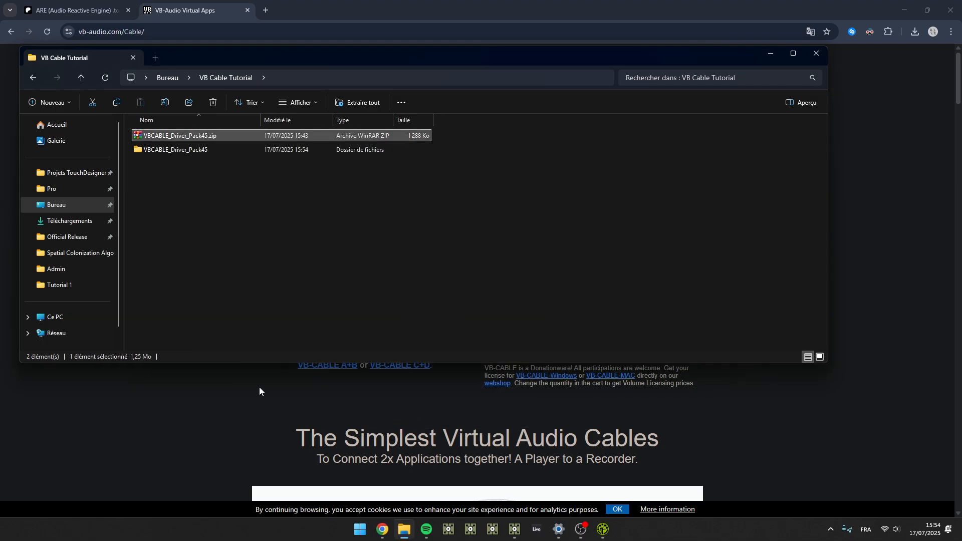
- Open the extracted VBCABLE_Driver_Pack45 folder and select the VBCABLE_Setup_x64.exe installer
double_click(187, 152)
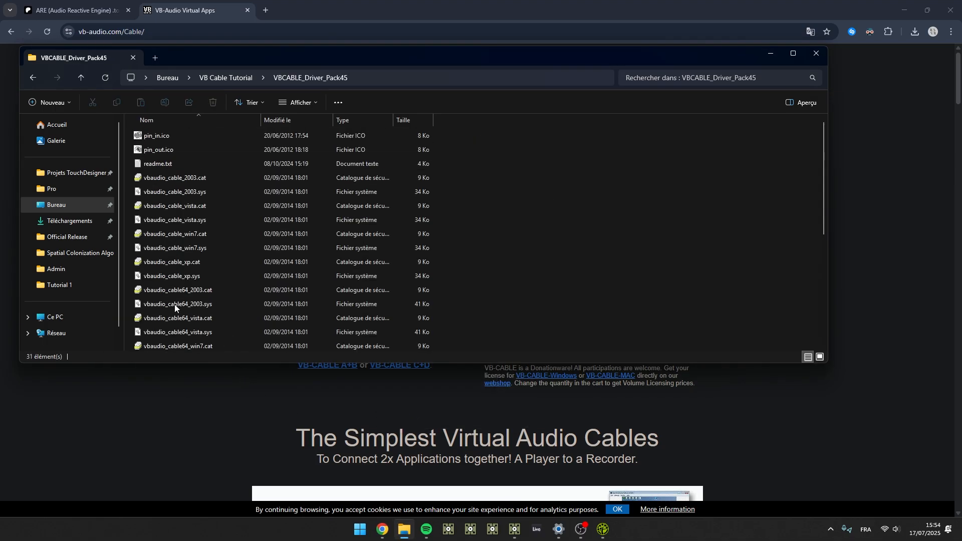
scroll(235, 276, "down", 4)
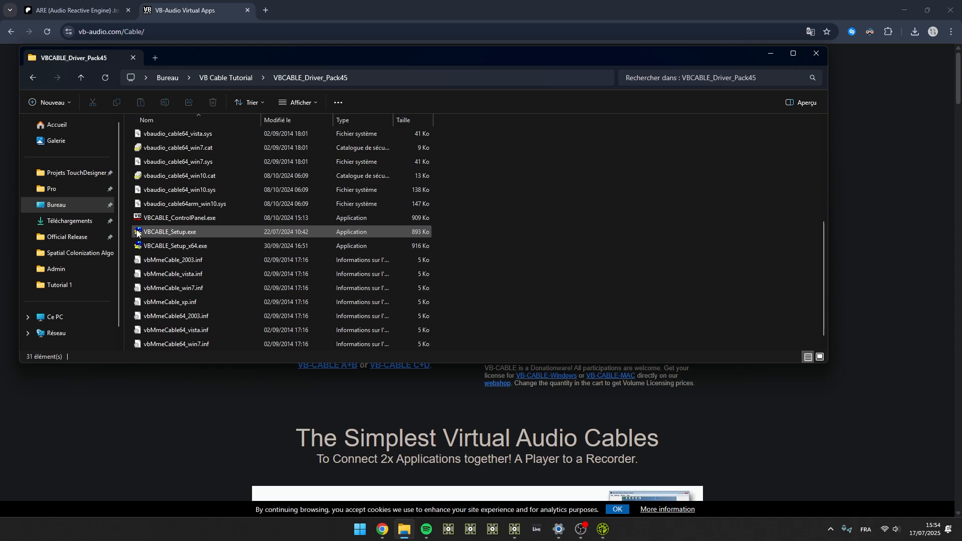
left_click(213, 246)
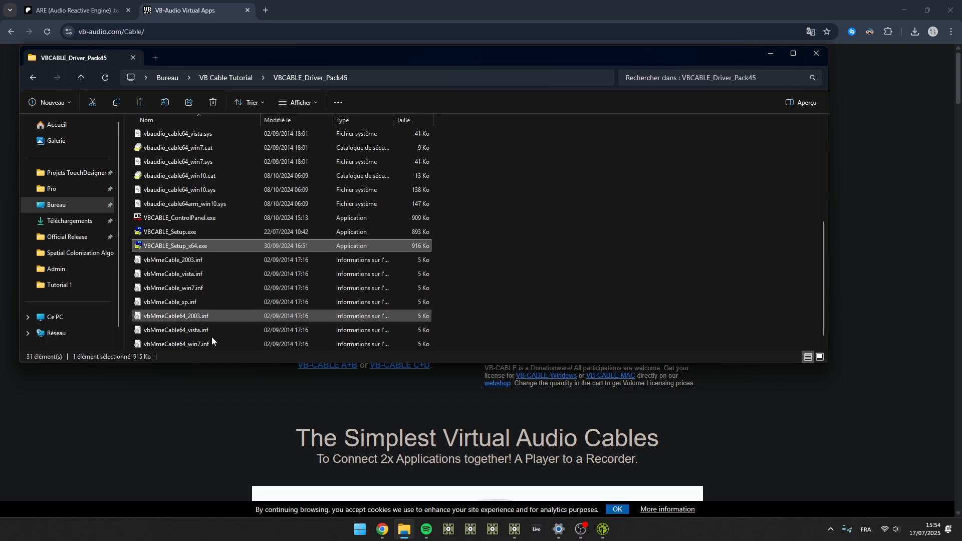
- Launch Paint with a blank canvas and maximize its window
left_click(190, 414)
key("super")
type("pa")
key("Return")
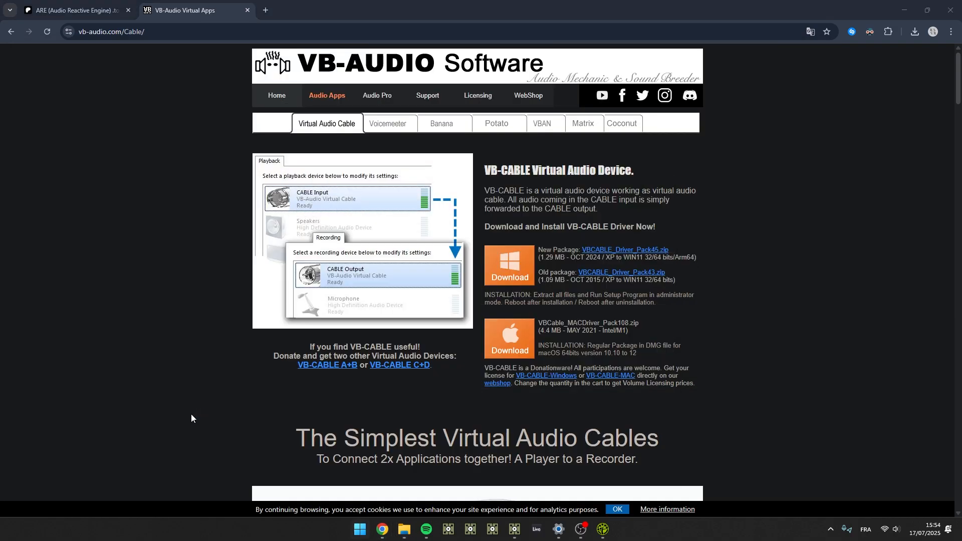
double_click(518, 12)
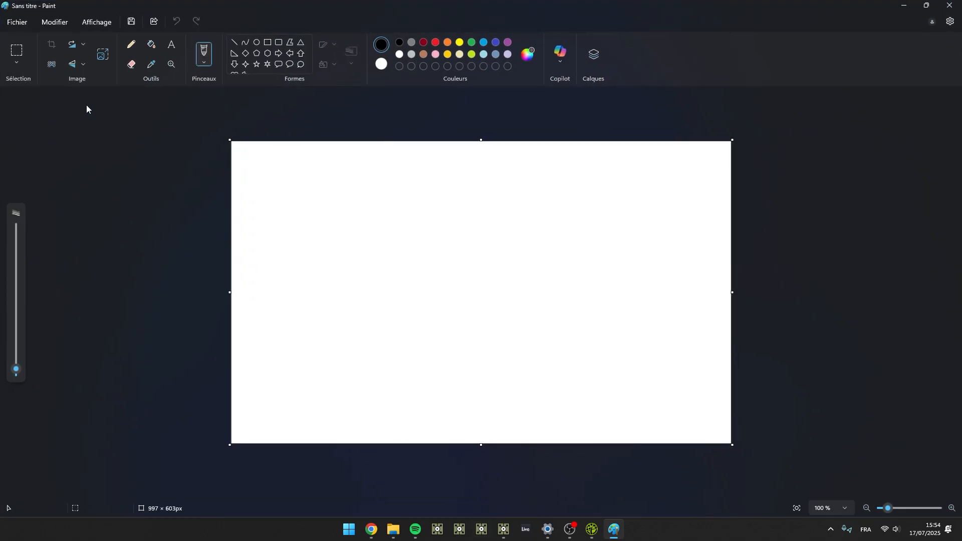
- Draw two tall side-by-side rectangles, one about 257 × 59 px above them, and one about 39 × 54 px at the canvas's right edge
left_click(268, 43)
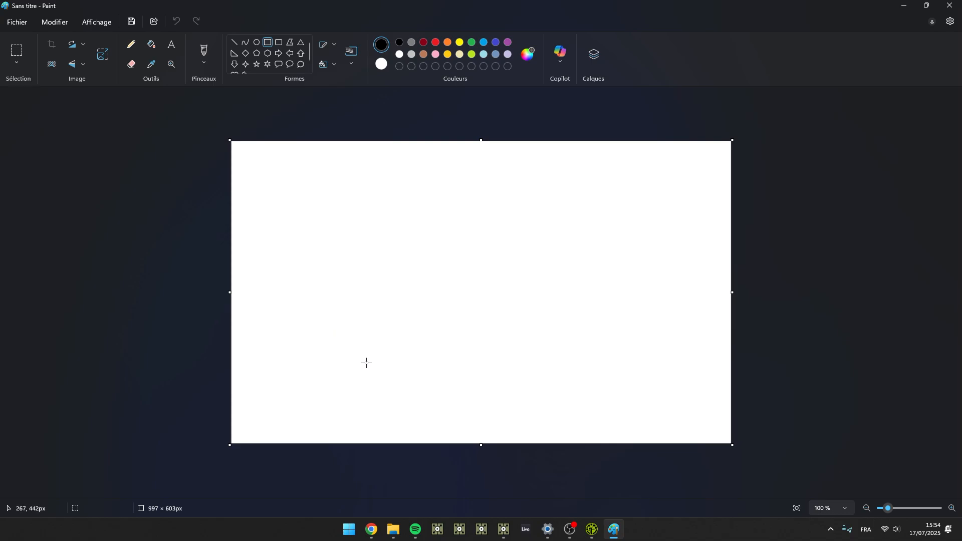
left_click_drag(288, 243, 424, 415)
left_click_drag(438, 241, 583, 416)
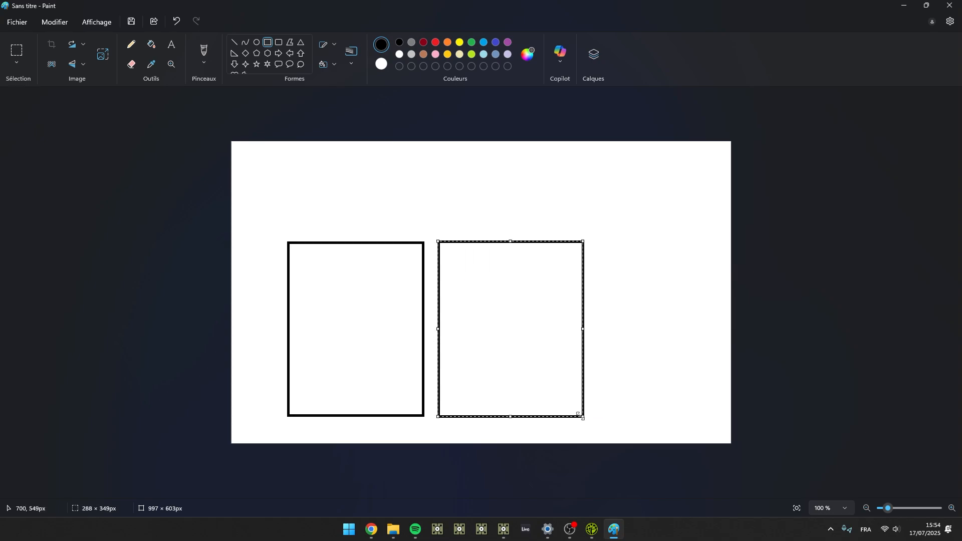
left_click_drag(370, 177, 499, 207)
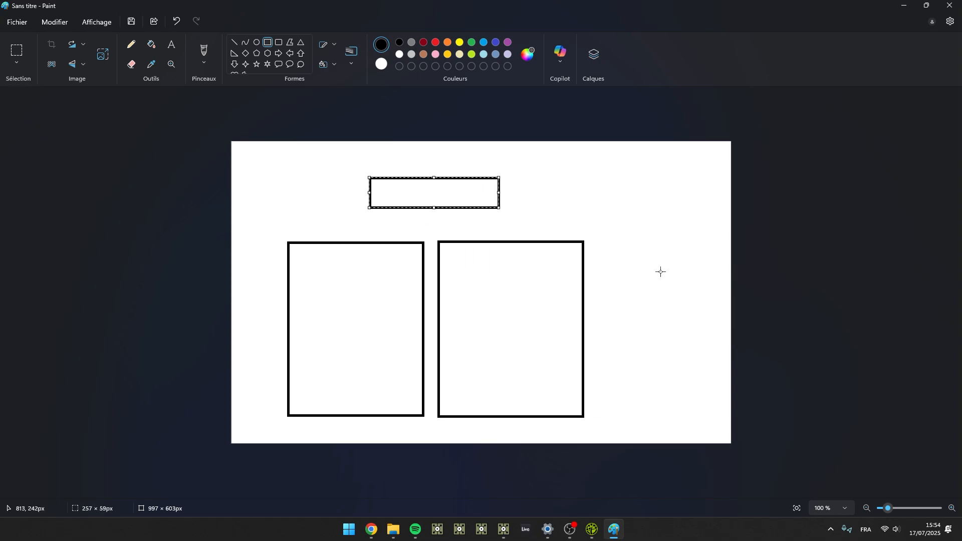
left_click_drag(713, 294, 733, 321)
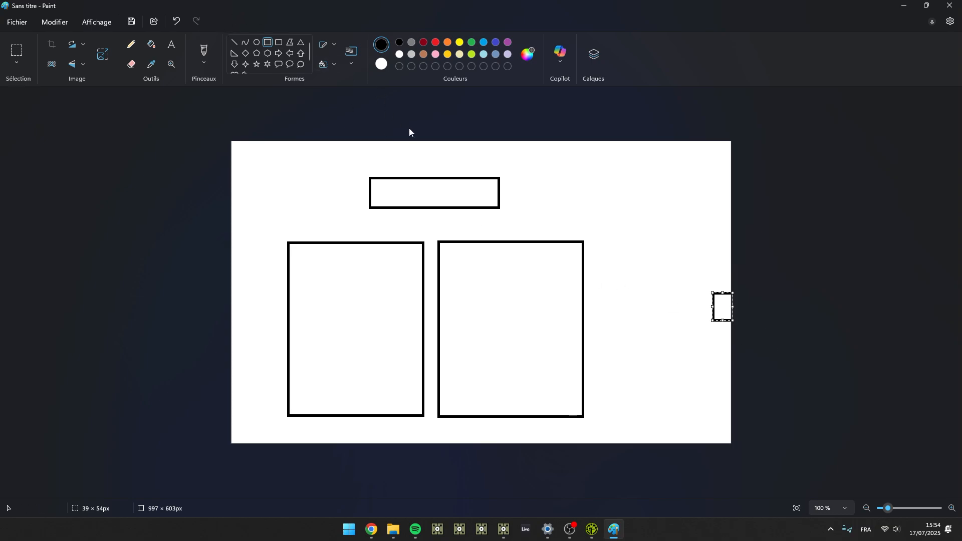
- Handwrite the label WIN AUDIO inside the left tall rectangle using a 2 px pencil
left_click(234, 43)
left_click(132, 46)
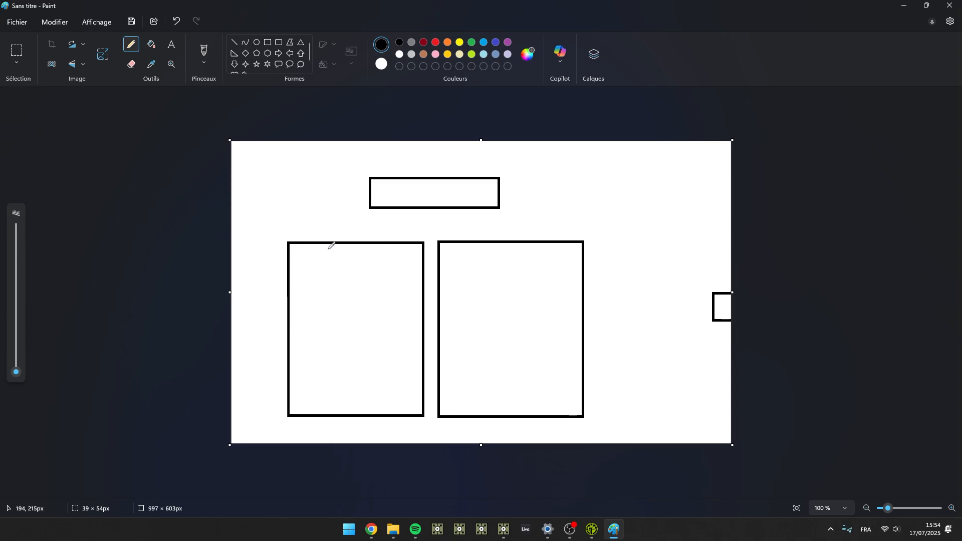
left_click_drag(323, 249, 331, 253)
key("ctrl+z")
left_click_drag(18, 372, 20, 374)
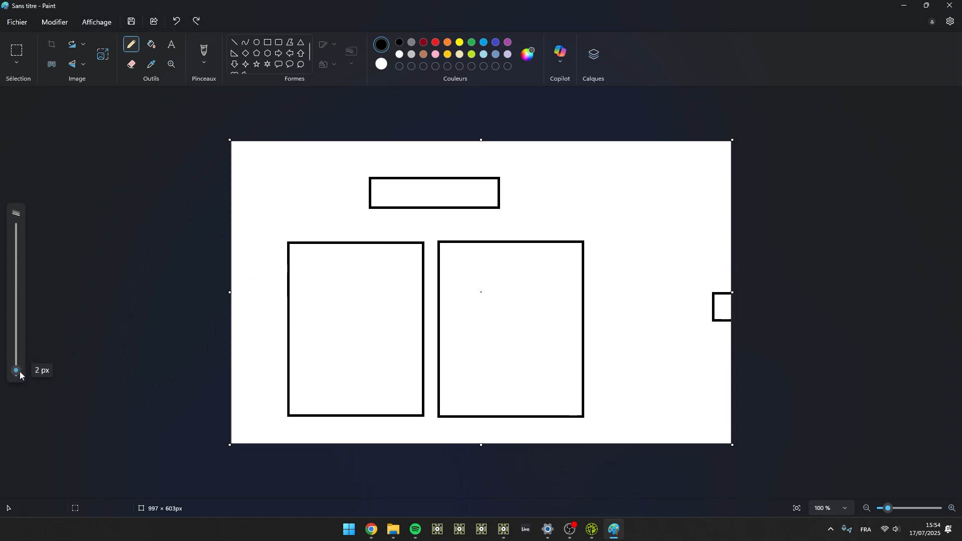
mouse_move(319, 249)
left_mouse_down()
mouse_move(347, 249)
mouse_move(348, 259)
mouse_move(350, 248)
mouse_move(363, 250)
mouse_move(367, 261)
mouse_move(378, 252)
mouse_move(384, 263)
mouse_move(399, 250)
left_mouse_up()
key("ctrl+z")
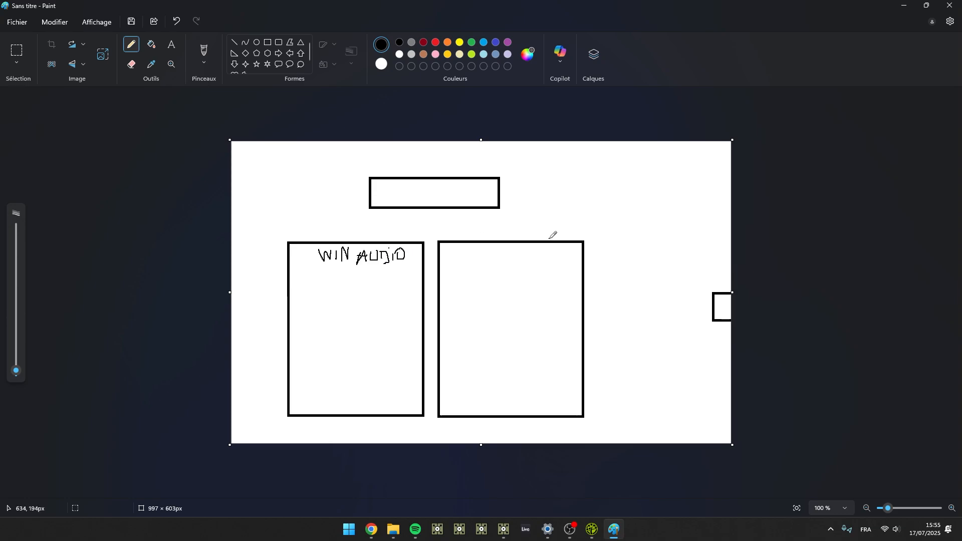
- Handwrite the labels TD in the right tall box, V.CABLE in the upper box and SPEAKER above the small box
mouse_move(489, 250)
left_mouse_down()
mouse_move(503, 250)
mouse_move(502, 267)
left_mouse_up()
left_click(502, 258)
mouse_move(395, 187)
left_mouse_down()
mouse_move(410, 182)
mouse_move(425, 198)
mouse_move(435, 187)
mouse_move(440, 200)
left_mouse_up()
left_click_drag(431, 195, 462, 201)
left_click_drag(456, 194, 461, 194)
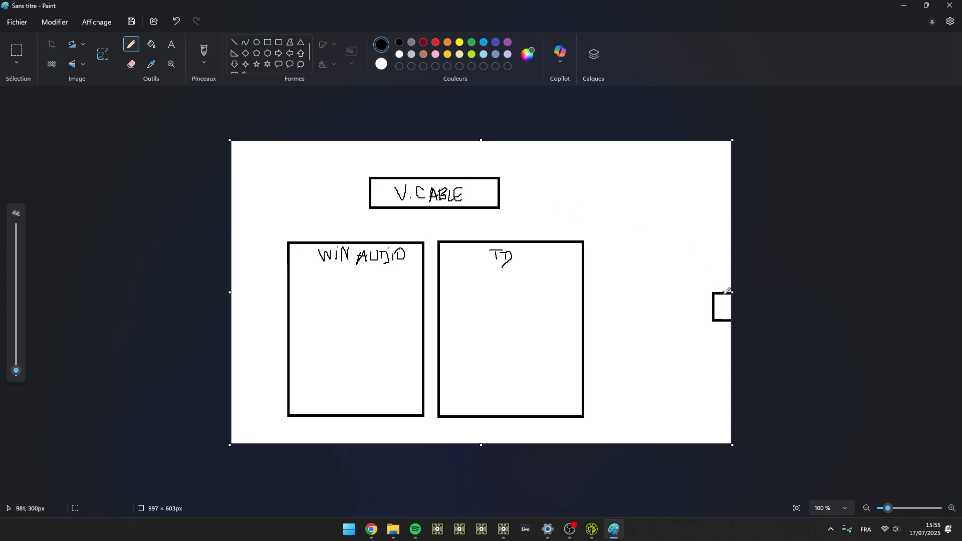
mouse_move(686, 266)
left_mouse_down()
mouse_move(680, 274)
mouse_move(719, 264)
mouse_move(725, 276)
left_mouse_up()
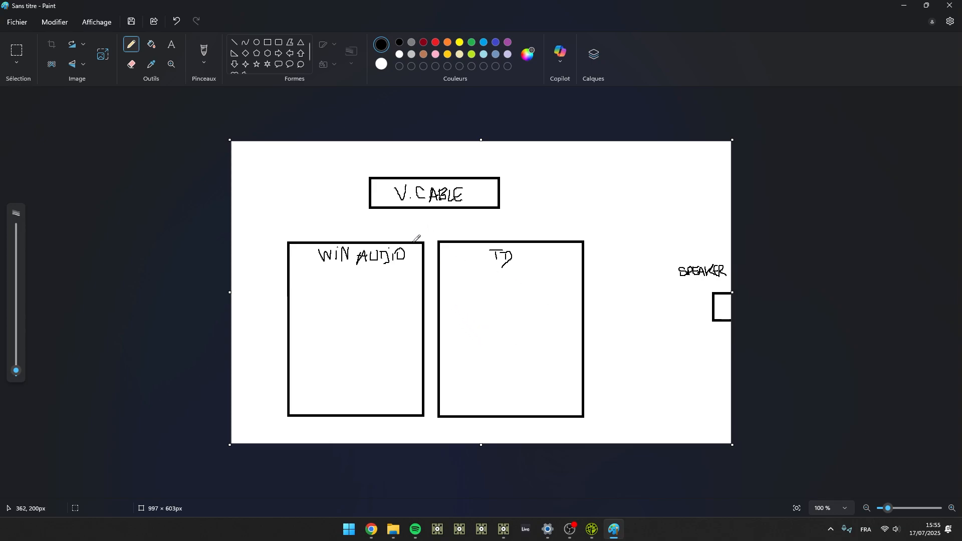
- Sketch trial arrows from the WIN AUDIO box and the TD box to the speaker, and undo them
mouse_move(415, 241)
left_mouse_down()
mouse_move(436, 227)
mouse_move(624, 233)
mouse_move(639, 293)
mouse_move(701, 301)
mouse_move(692, 309)
left_mouse_up()
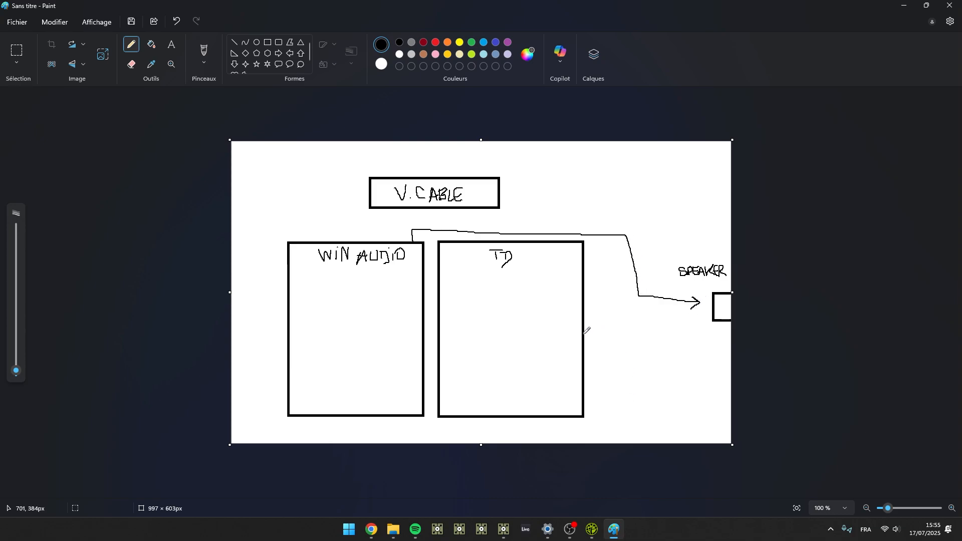
left_click_drag(585, 325, 692, 321)
mouse_move(683, 317)
left_mouse_down()
mouse_move(692, 319)
mouse_move(684, 329)
left_mouse_up()
key("ctrl+z")
key("ctrl+z")
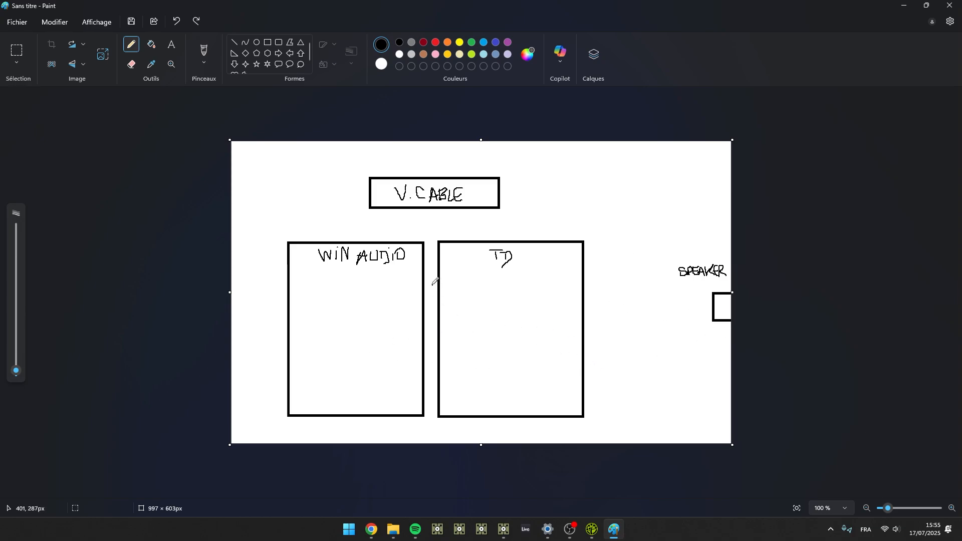
- Sketch an arrow from WIN AUDIO into TD and another from TD to the speaker, and undo both
mouse_move(364, 316)
left_mouse_down()
mouse_move(501, 313)
mouse_move(490, 323)
left_mouse_up()
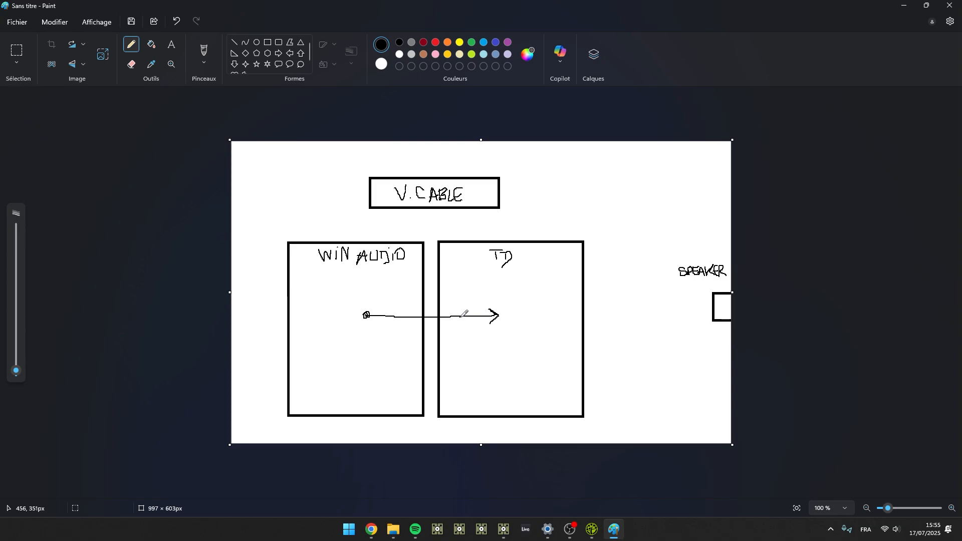
left_click_drag(525, 315, 698, 313)
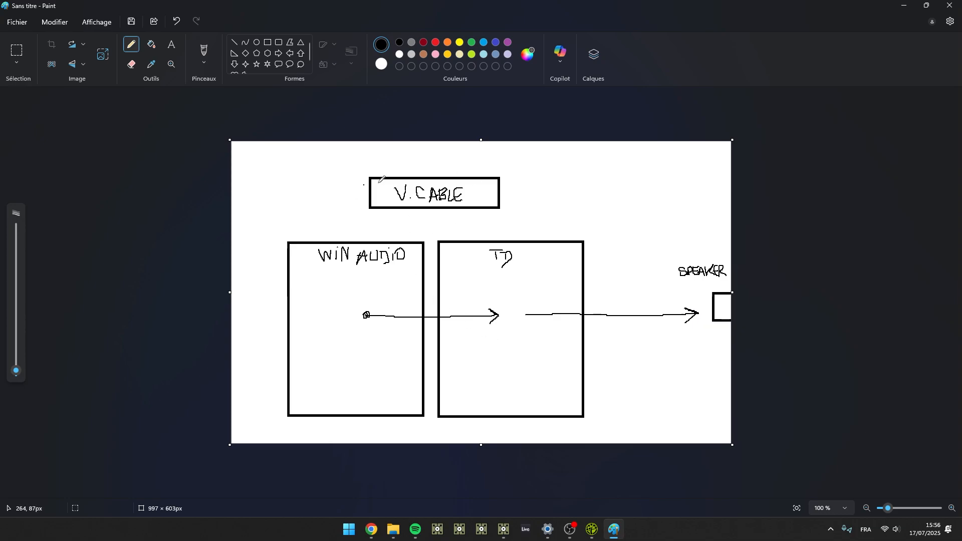
key("ctrl+z")
key("ctrl+z")
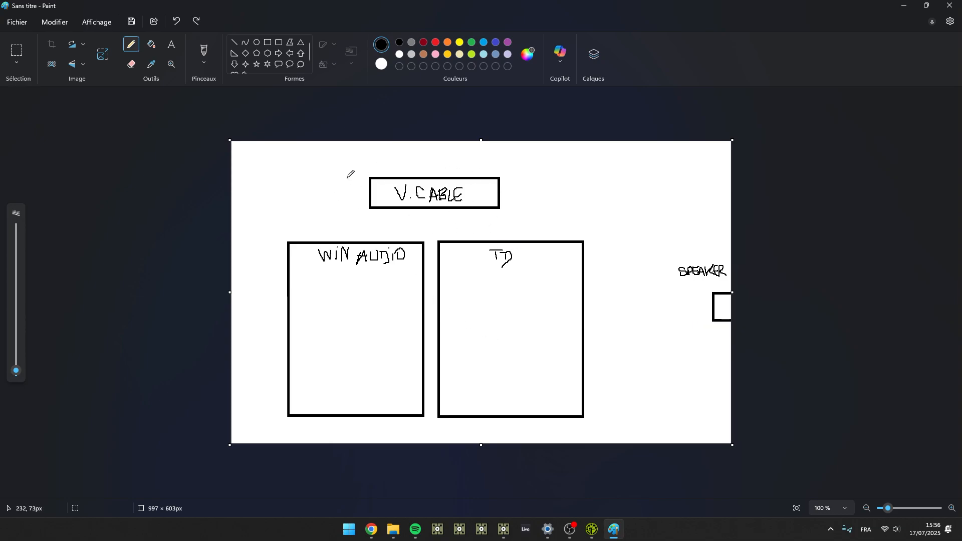
- Draw a thicker dark red arrow from the WIN AUDIO box to the V.CABLE box and number it 1
left_click(424, 42)
left_click_drag(16, 371, 16, 367)
mouse_move(299, 242)
left_mouse_down()
mouse_move(297, 198)
mouse_move(362, 199)
mouse_move(347, 192)
mouse_move(350, 209)
left_mouse_up()
left_click_drag(295, 180, 308, 176)
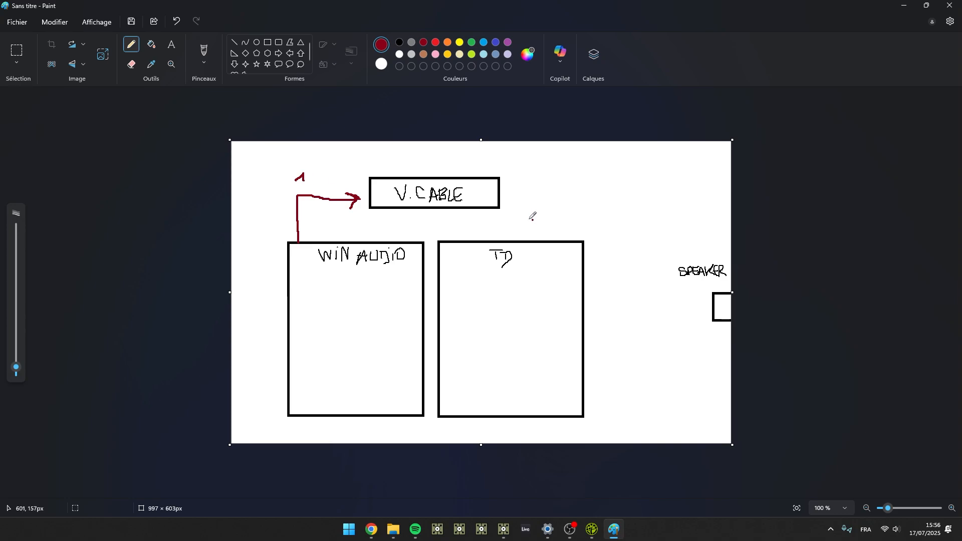
- Draw dark red arrows from V.CABLE to TD, numbered 2, and from TD to the speaker, numbered 3
mouse_move(506, 193)
left_mouse_down()
mouse_move(540, 195)
mouse_move(536, 231)
mouse_move(547, 231)
left_mouse_up()
left_click_drag(549, 181, 562, 189)
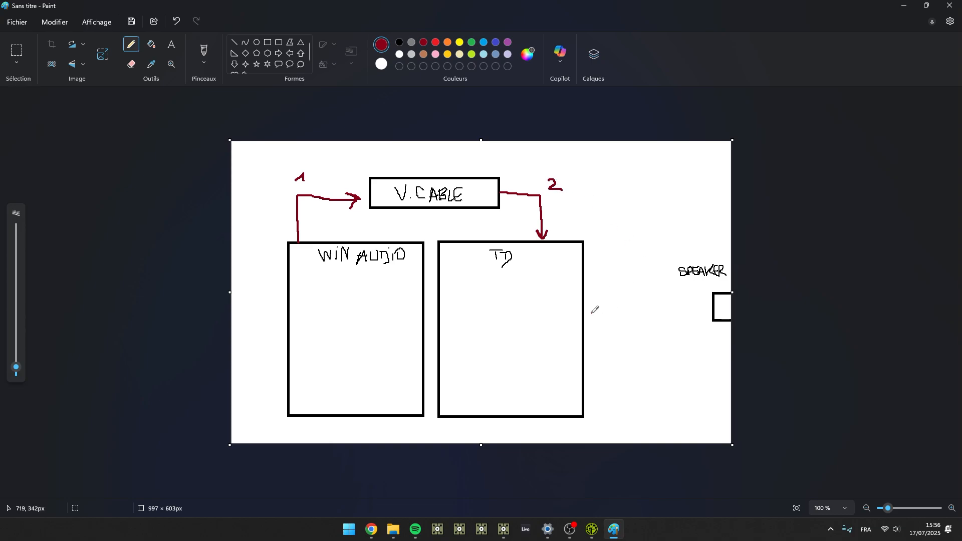
mouse_move(590, 311)
left_mouse_down()
mouse_move(704, 297)
mouse_move(710, 305)
mouse_move(654, 330)
left_mouse_up()
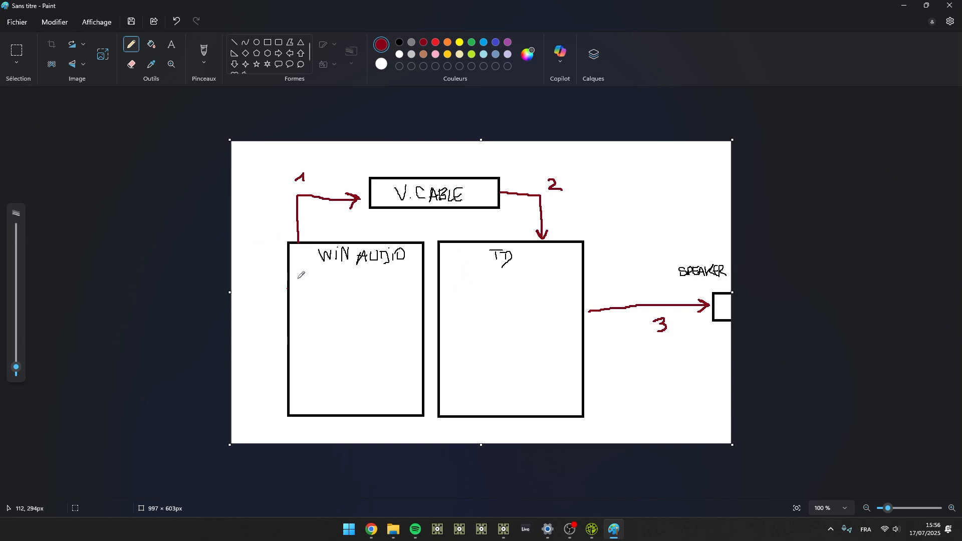
left_click(320, 328)
left_click(543, 296)
- Set the Windows sound output device to Haut-parleurs (VB-Audio Virtual Cable)
left_click(897, 530)
left_click(938, 466)
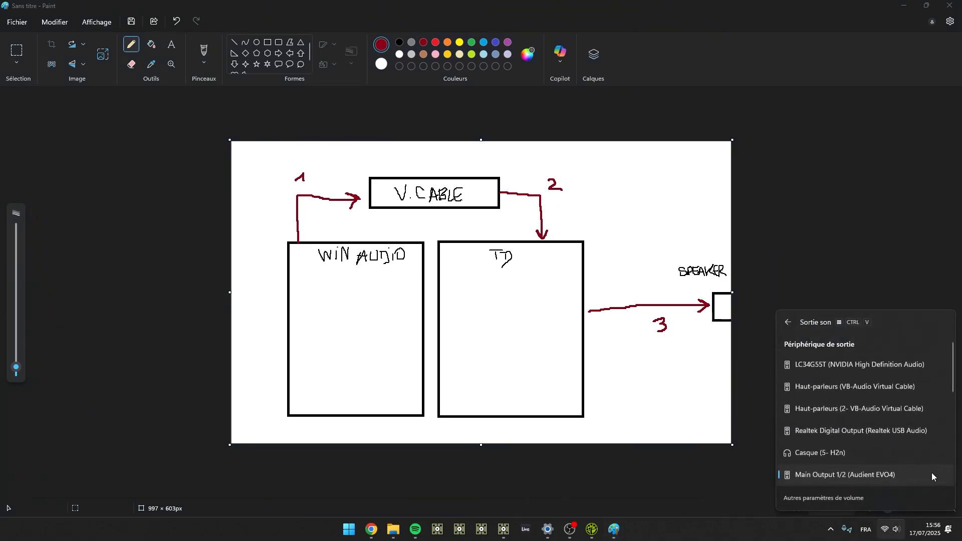
scroll(843, 454, "down", 1)
scroll(842, 456, "up", 1)
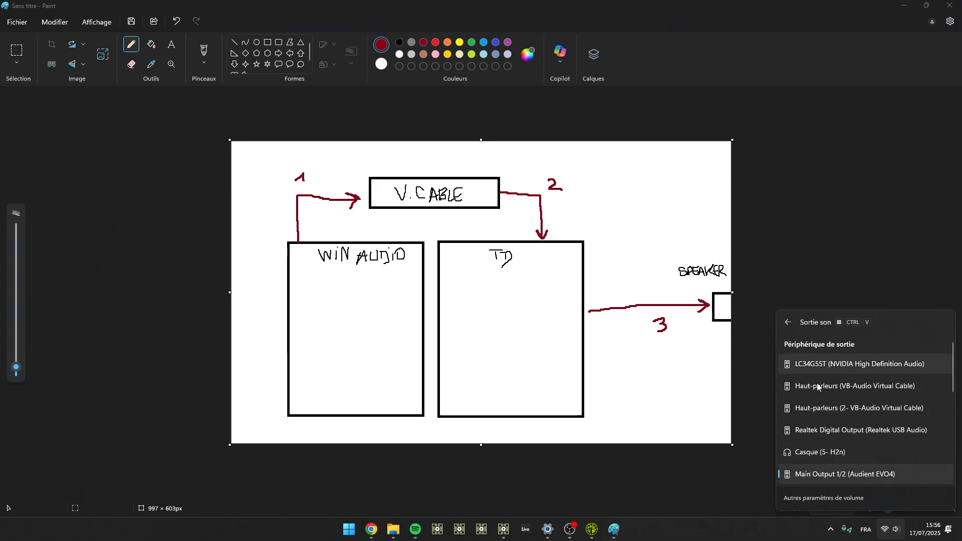
scroll(830, 441, "down", 2)
scroll(826, 396, "up", 3)
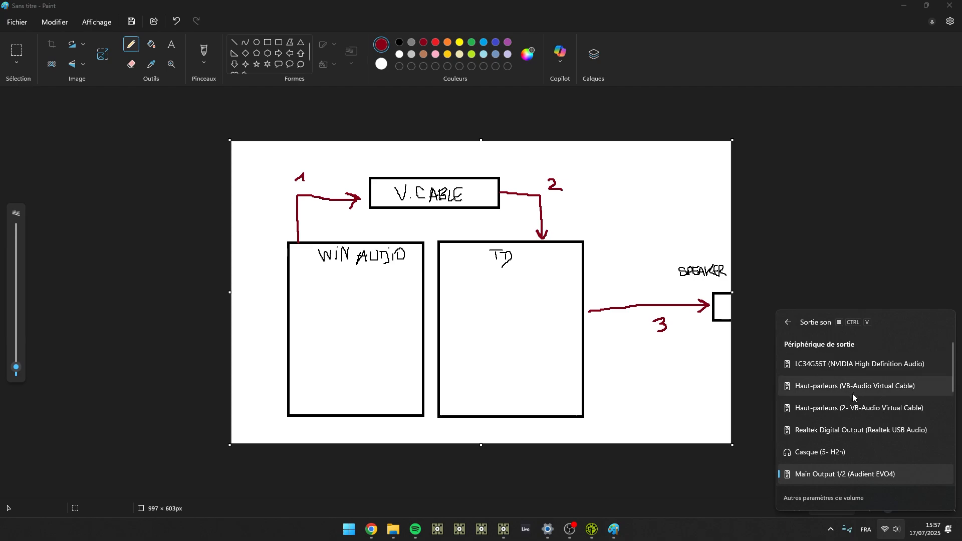
scroll(861, 400, "down", 1)
scroll(872, 432, "down", 1)
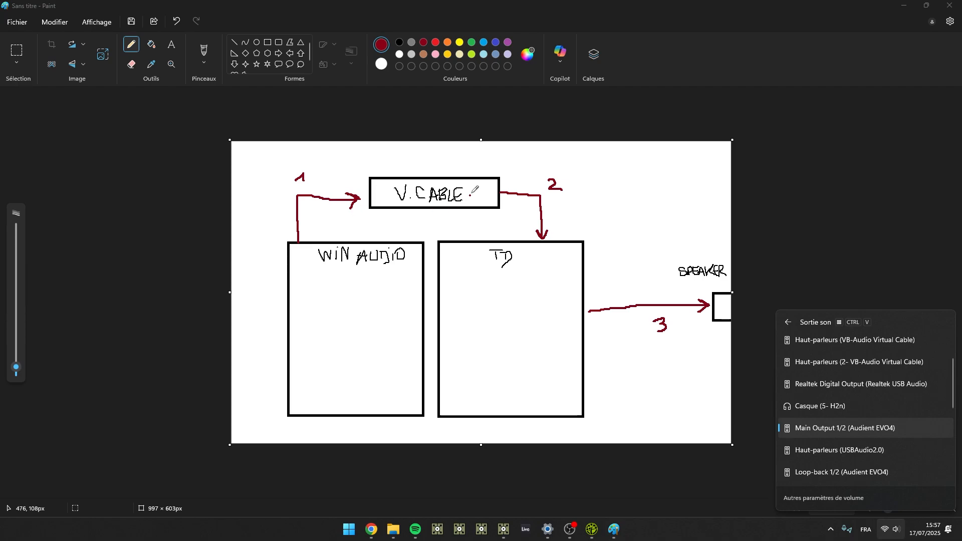
scroll(891, 436, "up", 2)
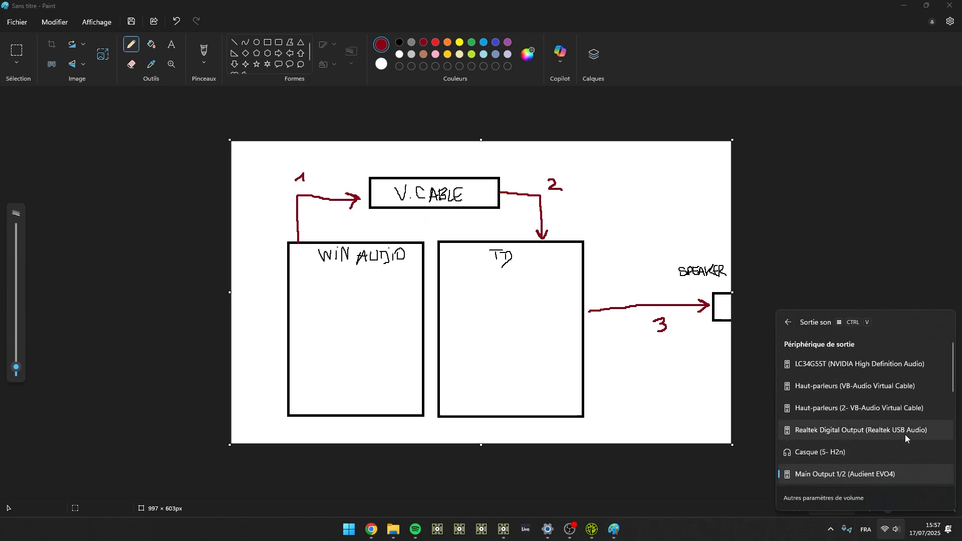
left_click(870, 385)
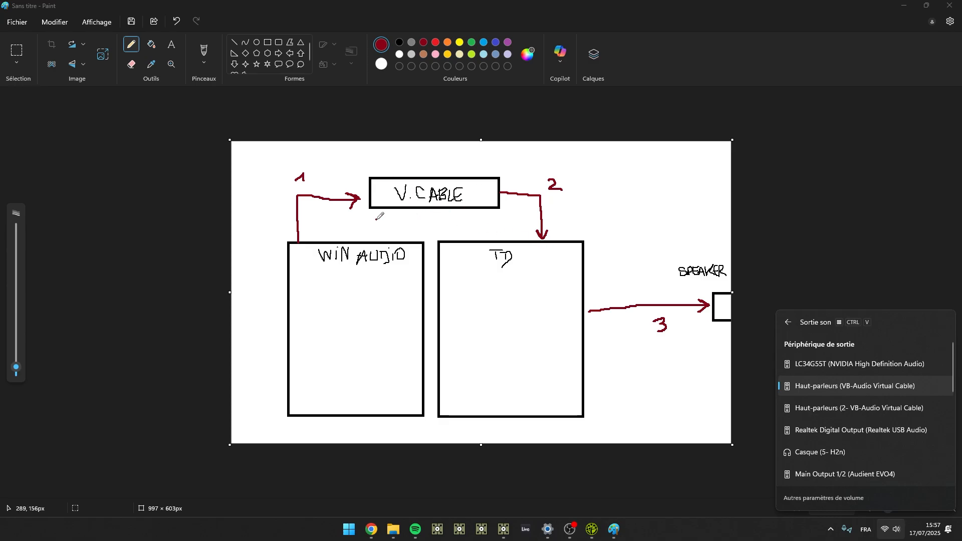
- Switch to TouchDesigner and add an Audio Device In operator to the empty project1 network
left_click(503, 529)
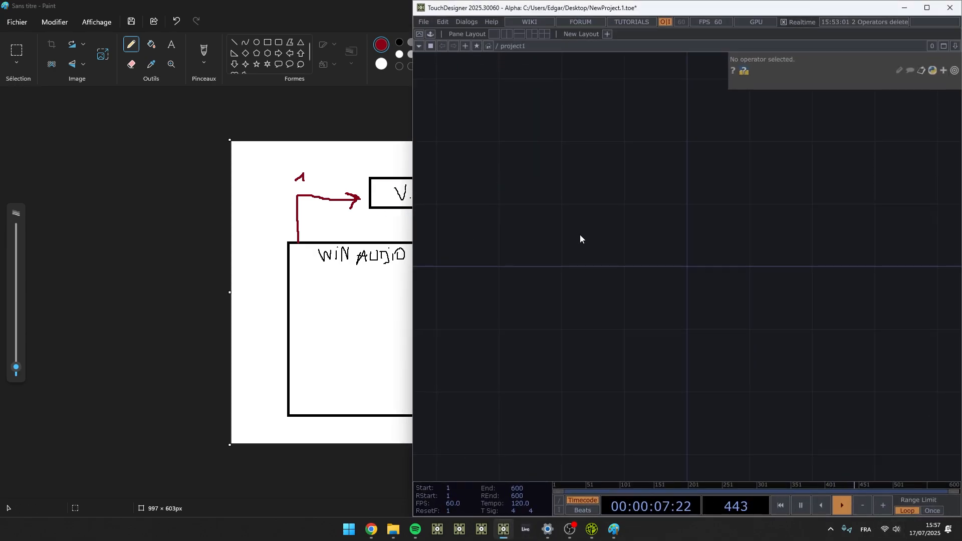
key("Tab")
left_click(432, 172)
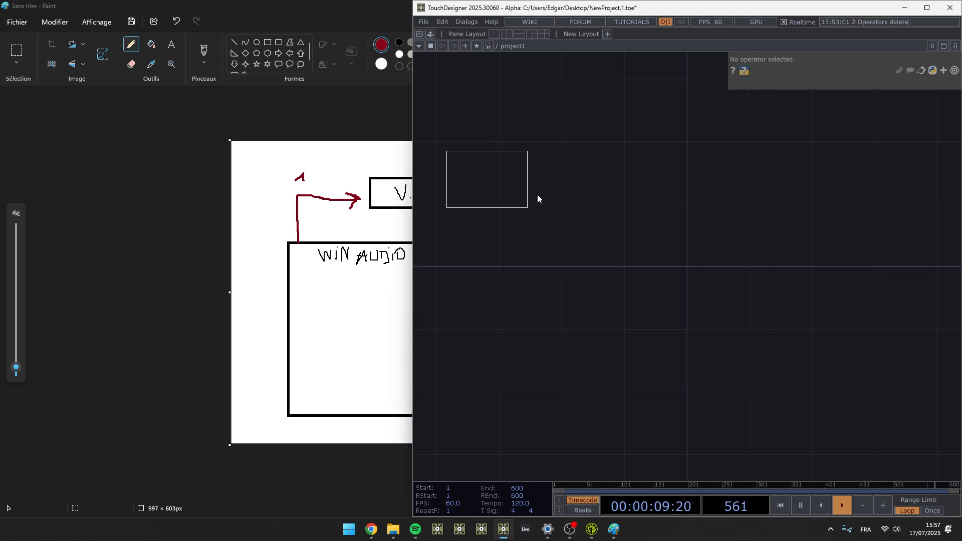
left_click(630, 254)
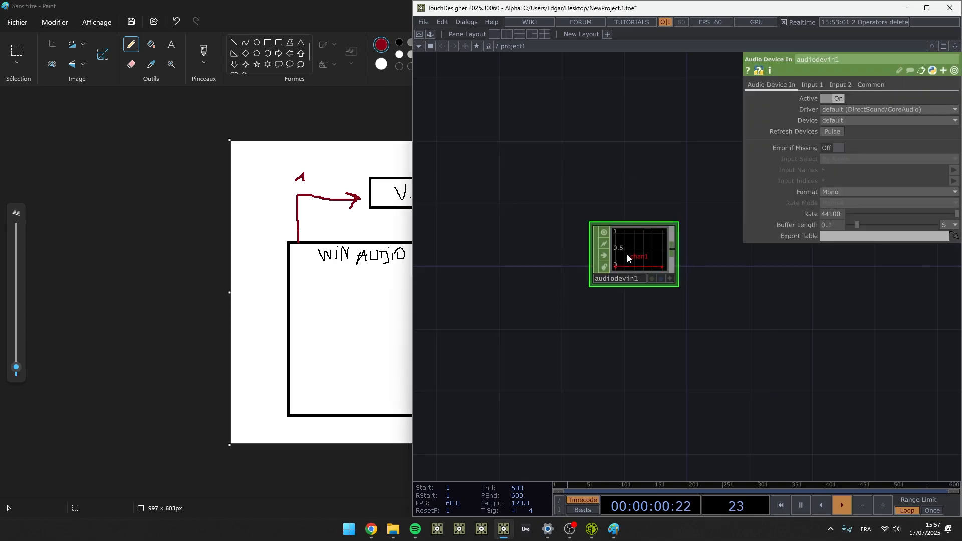
- Set the Audio Device In operator's device to CABLE Output (VB-Audio Virtual Cable)
left_click(844, 119)
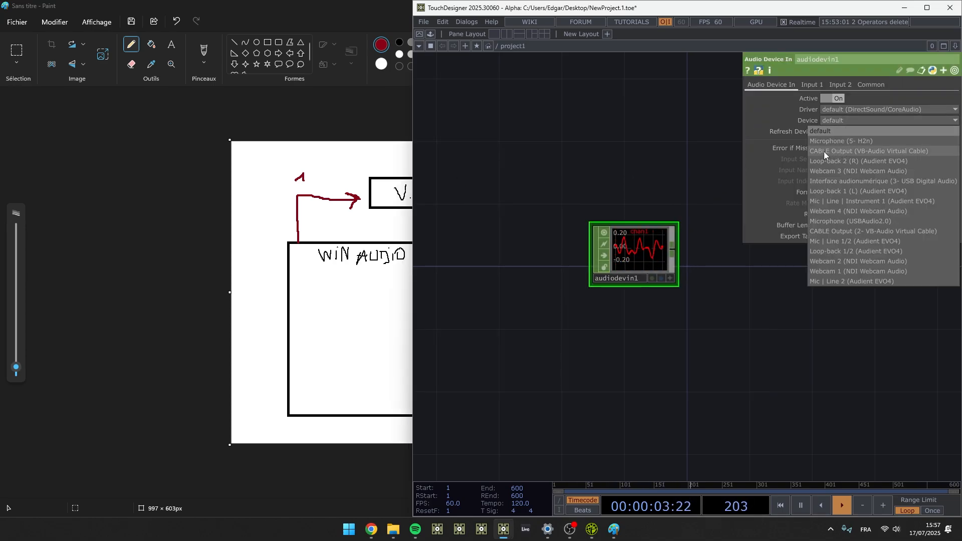
left_click(903, 151)
left_click_drag(779, 330, 737, 344)
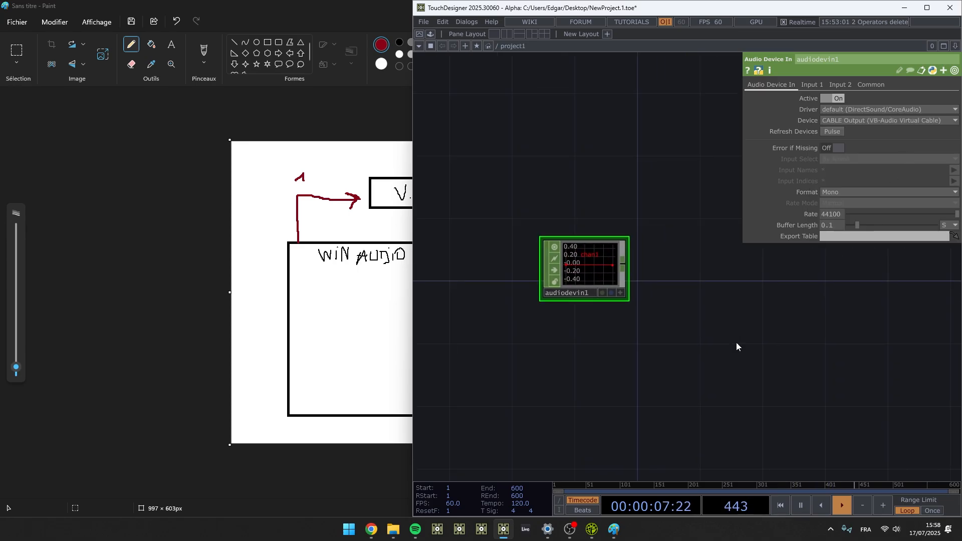
- Switch to Spotify, play the track Tides to check the incoming waveform in audiodevin1, and pause it
left_click(421, 536)
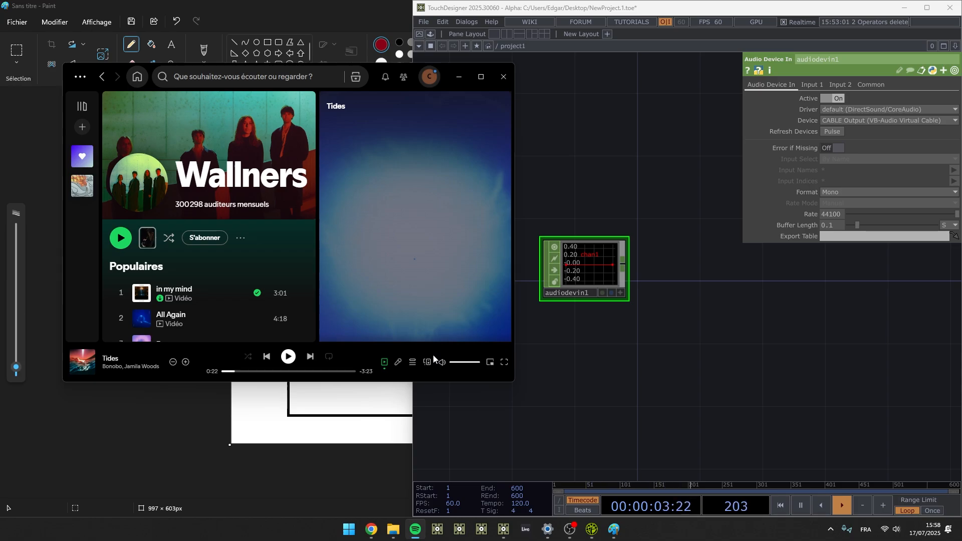
left_click(288, 357)
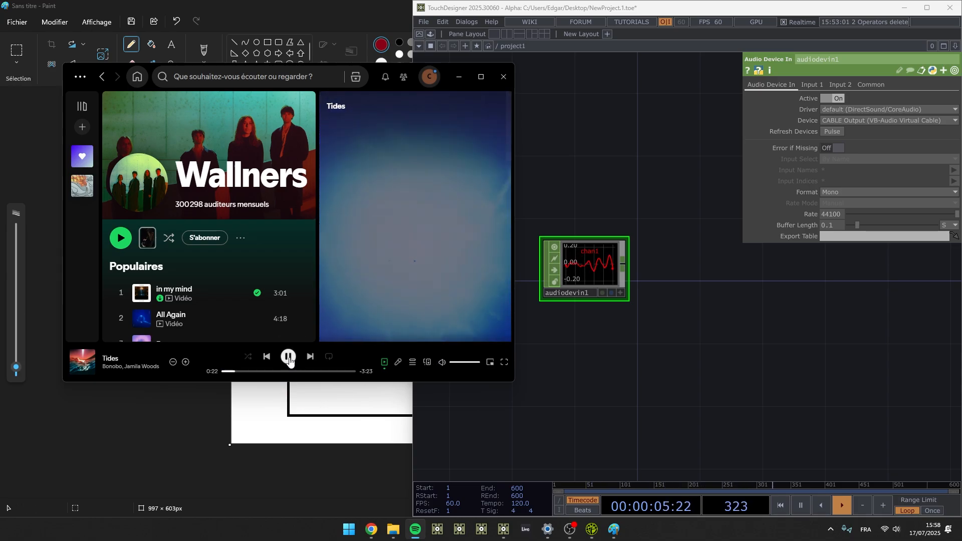
scroll(582, 303, "up", 3)
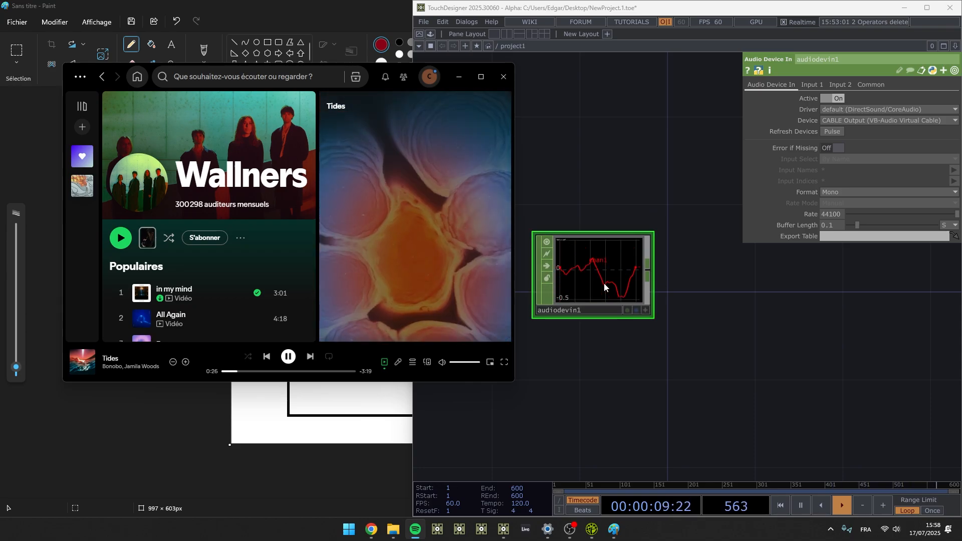
left_click(289, 357)
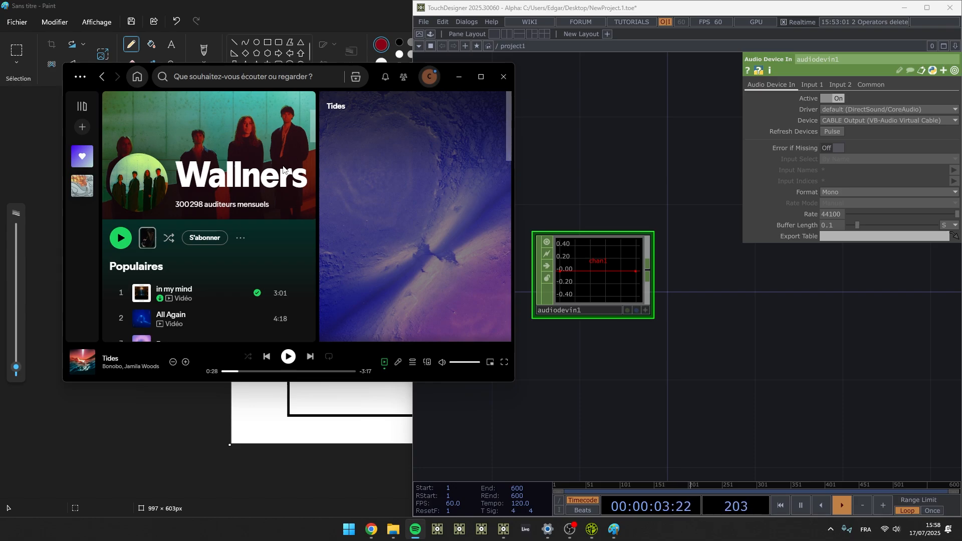
- Consult the routing diagram in Paint, return to TouchDesigner and add an Audio Device Out operator fed by audiodevin1
double_click(263, 5)
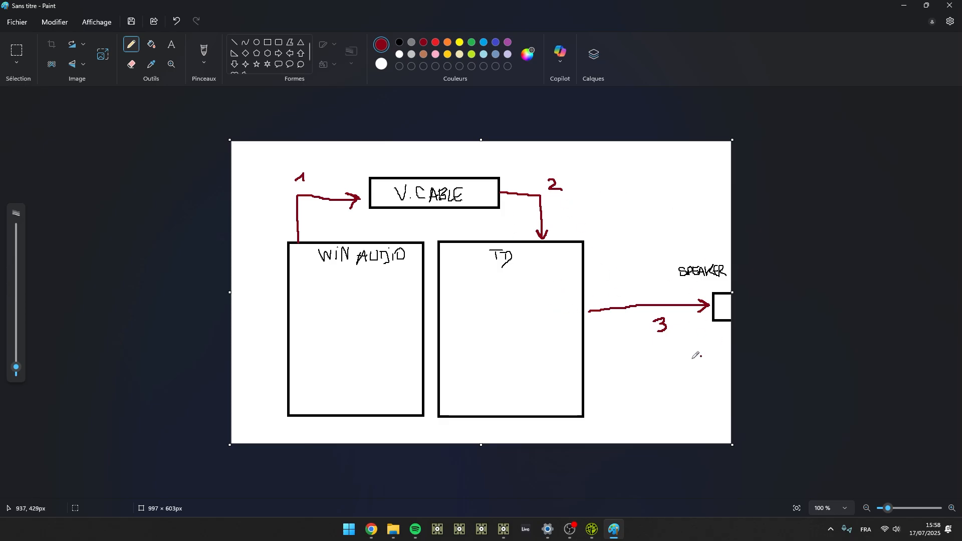
key("alt+Tab")
key("alt+Tab")
key("alt+Tab")
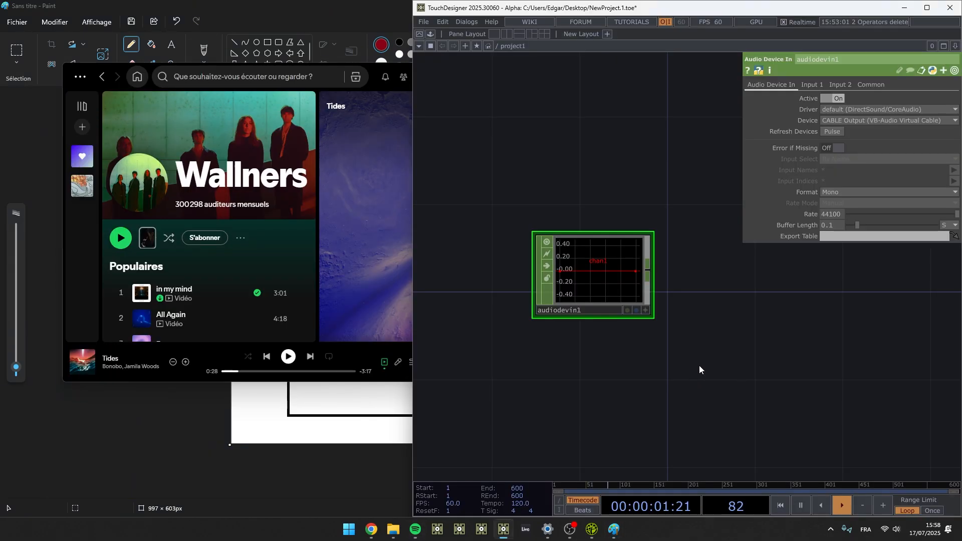
left_click_drag(766, 354, 729, 384)
right_click(608, 302)
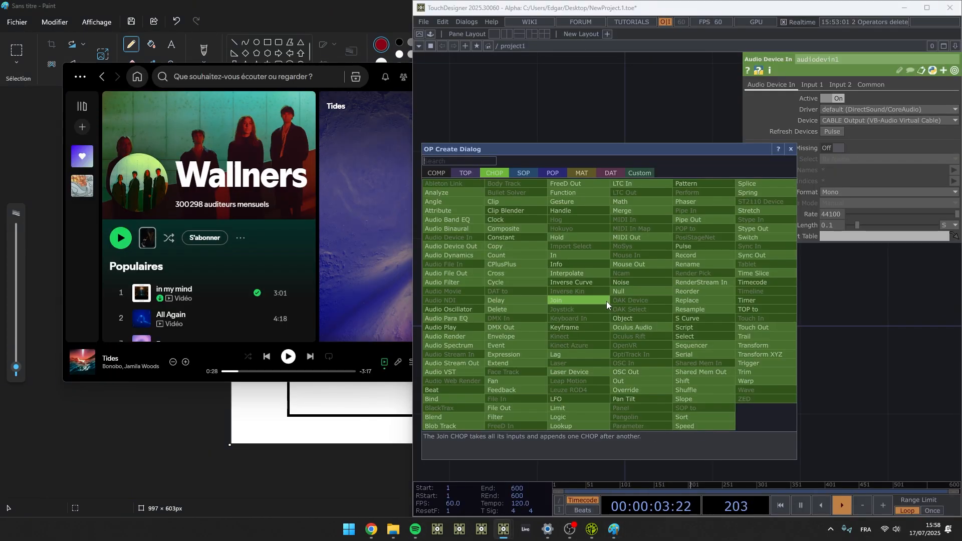
left_click(451, 246)
left_click(781, 310)
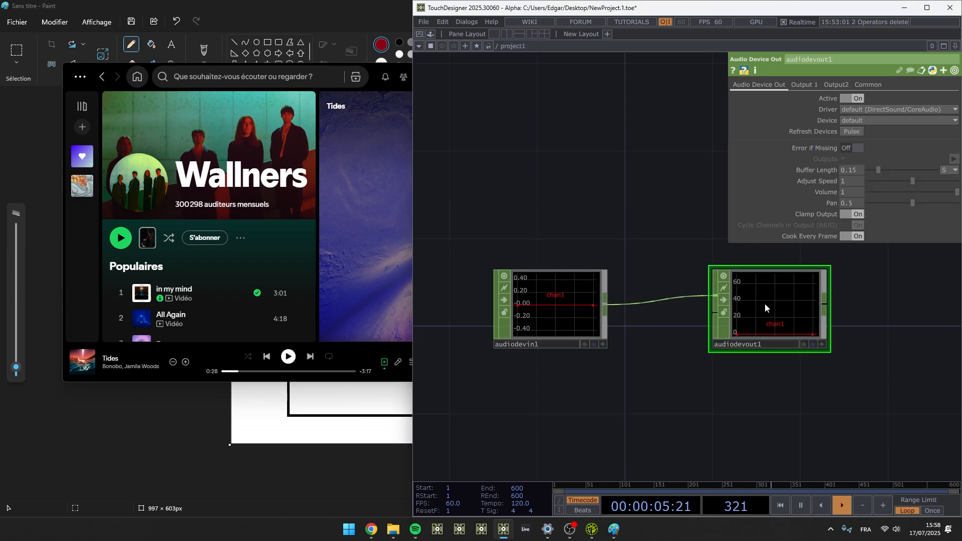
- Check the speaker stage of the Paint diagram and set audiodevout1's device to Main Output 1/2 (Audient EVO4) in TouchDesigner
left_click_drag(764, 414, 713, 478)
left_click(352, 486)
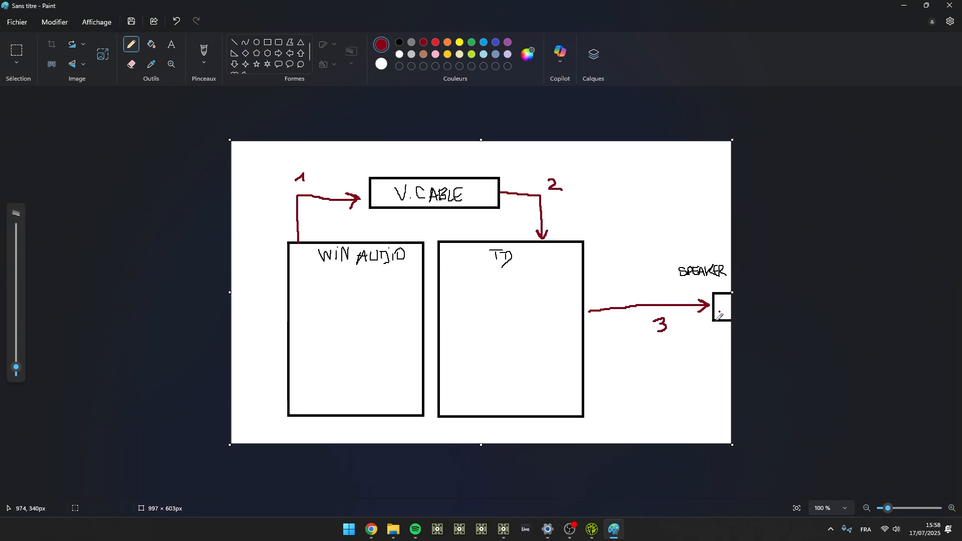
key("alt+Tab")
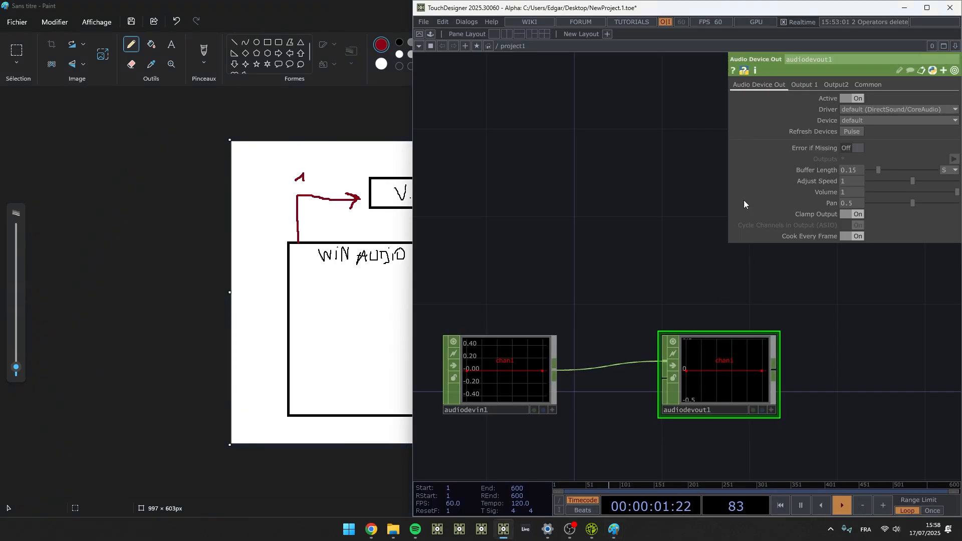
left_click(868, 120)
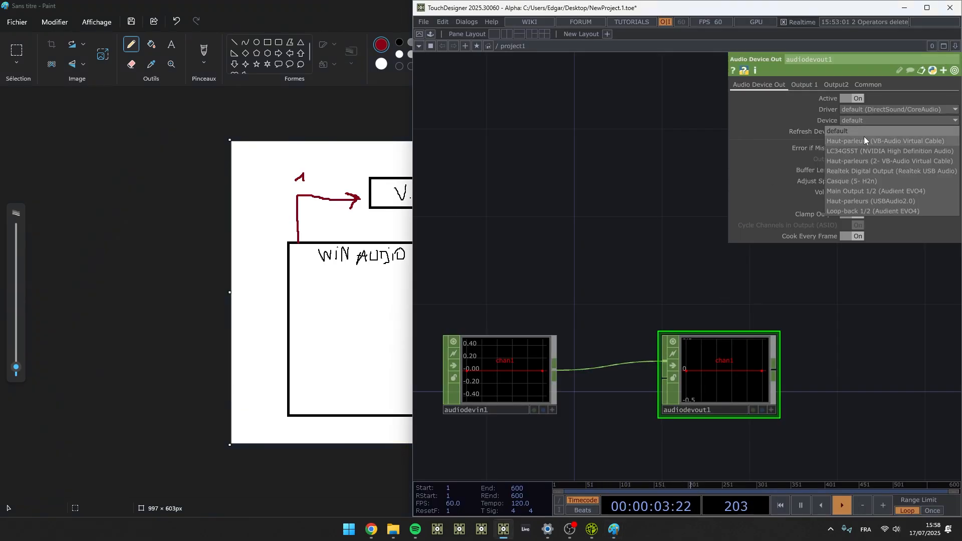
left_click(854, 187)
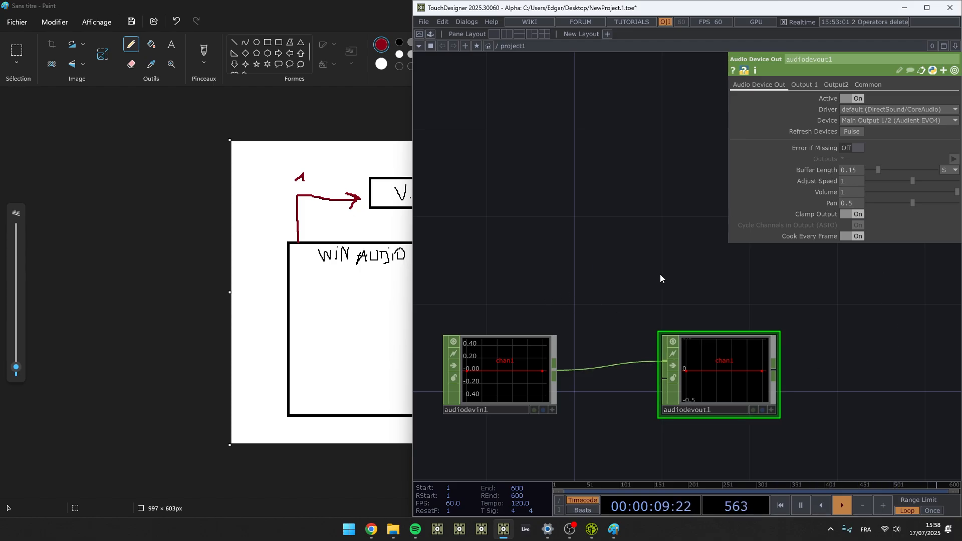
- Bring Spotify up beside TouchDesigner and play Tides, skipping ahead to about 1:22, to test the audio output
key("alt+Tab")
key("alt+Tab")
key("alt+Tab")
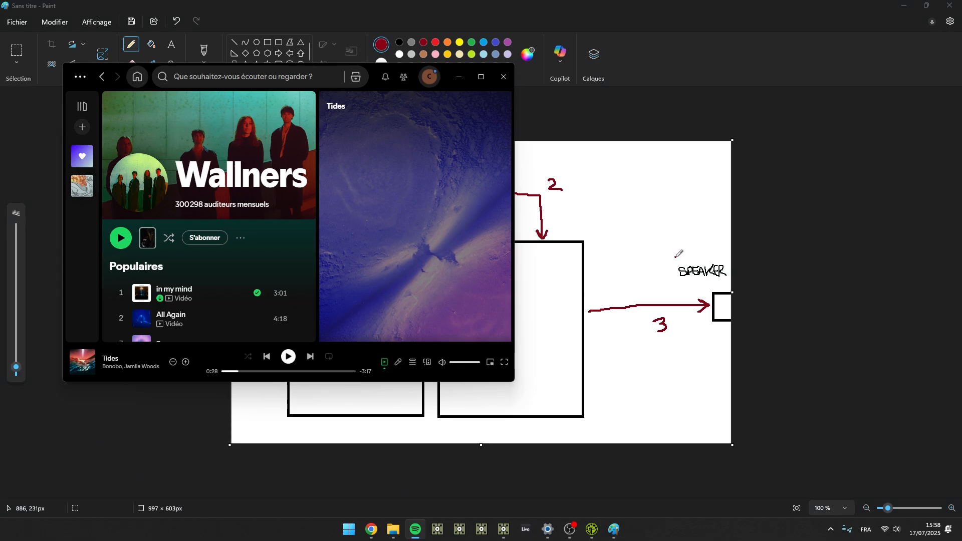
key("alt+Tab")
key("alt+Tab")
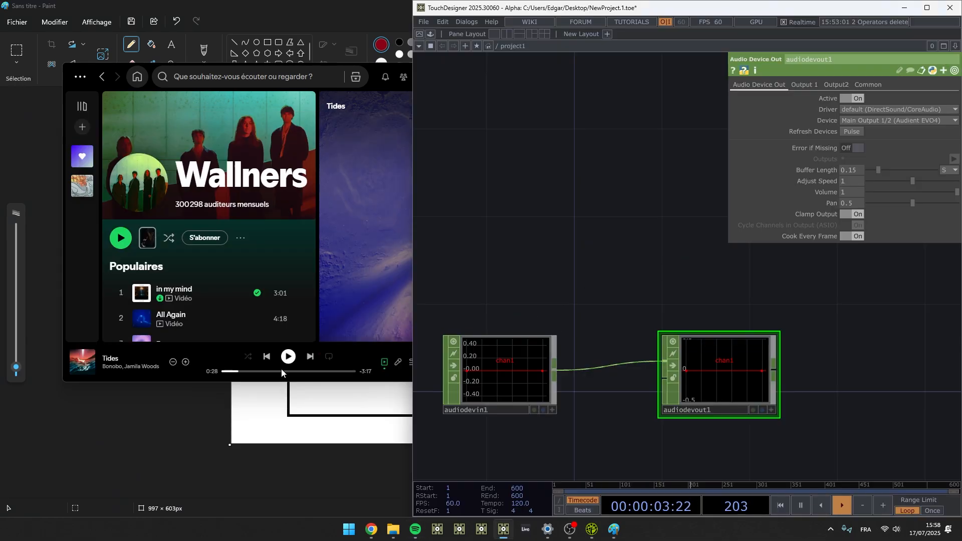
left_click(288, 356)
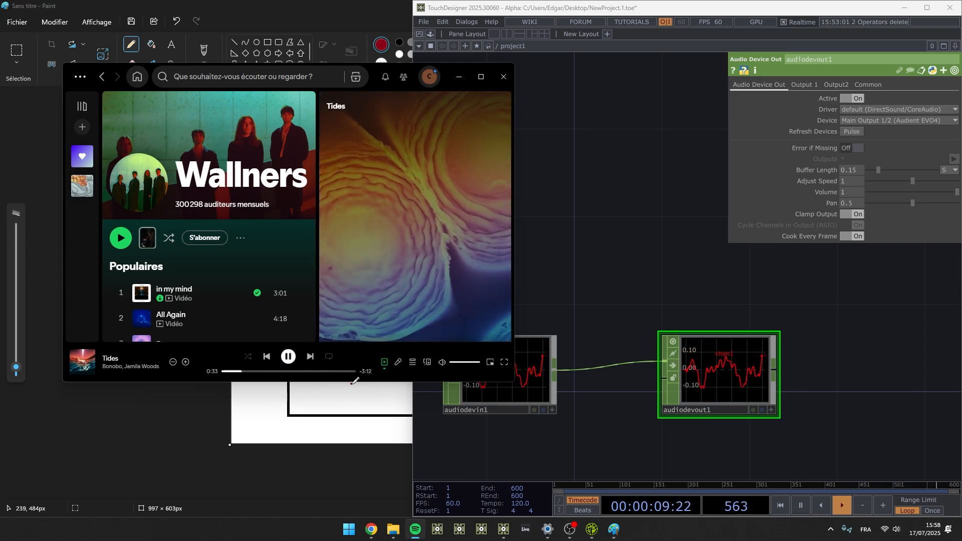
left_click(269, 372)
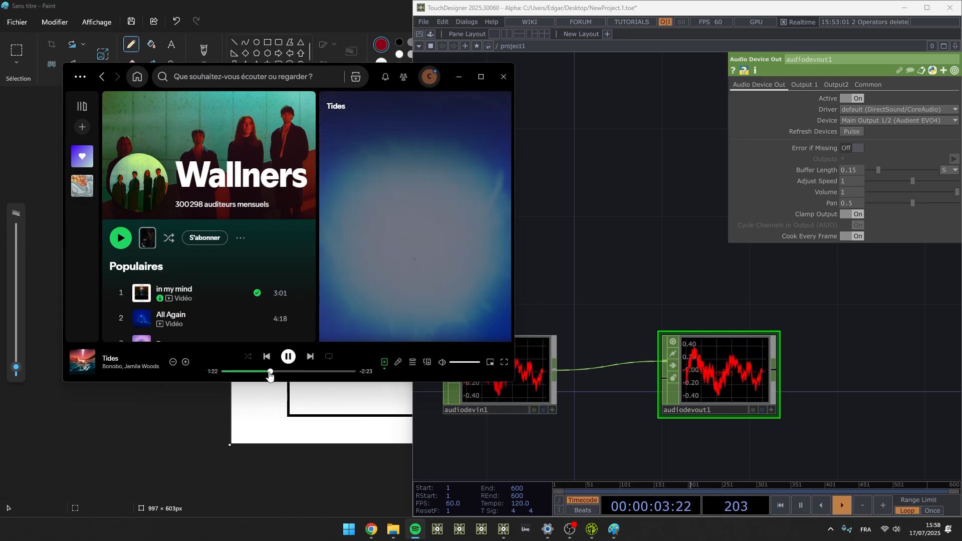
- Move audiodevout1 farther from audiodevin1 and add a CHOP to TOP above them that reads audiodevin1
left_click(635, 288)
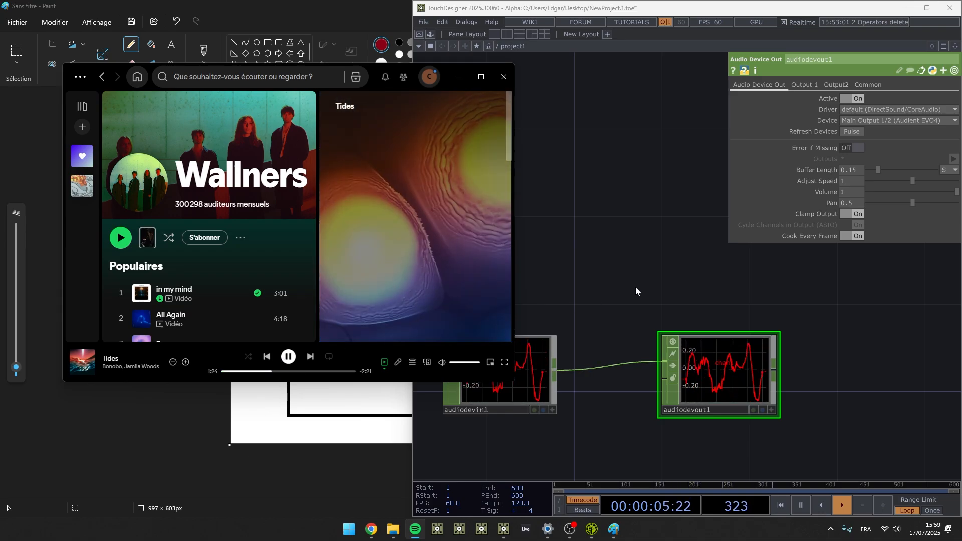
scroll(642, 275, "down", 2)
left_click_drag(476, 273, 753, 429)
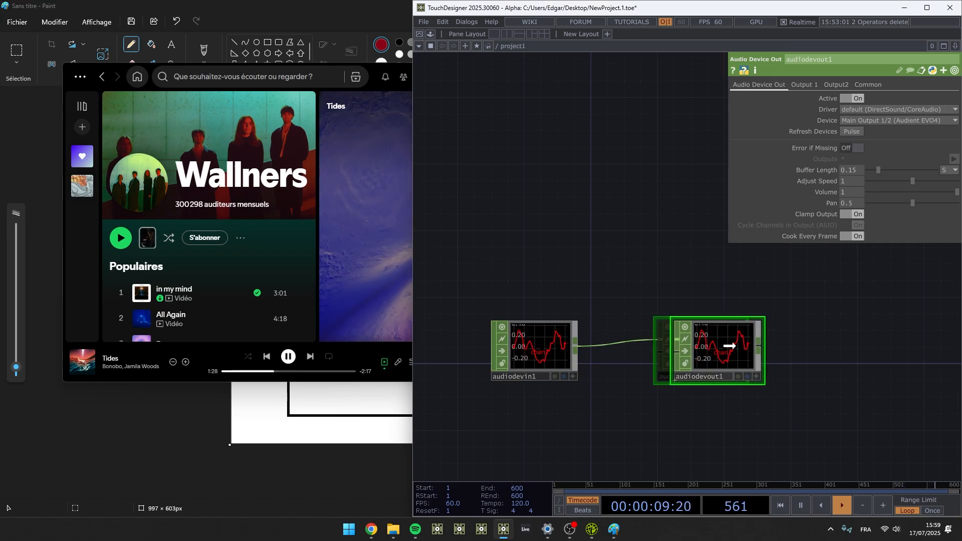
left_click_drag(732, 377, 881, 377)
key("Tab")
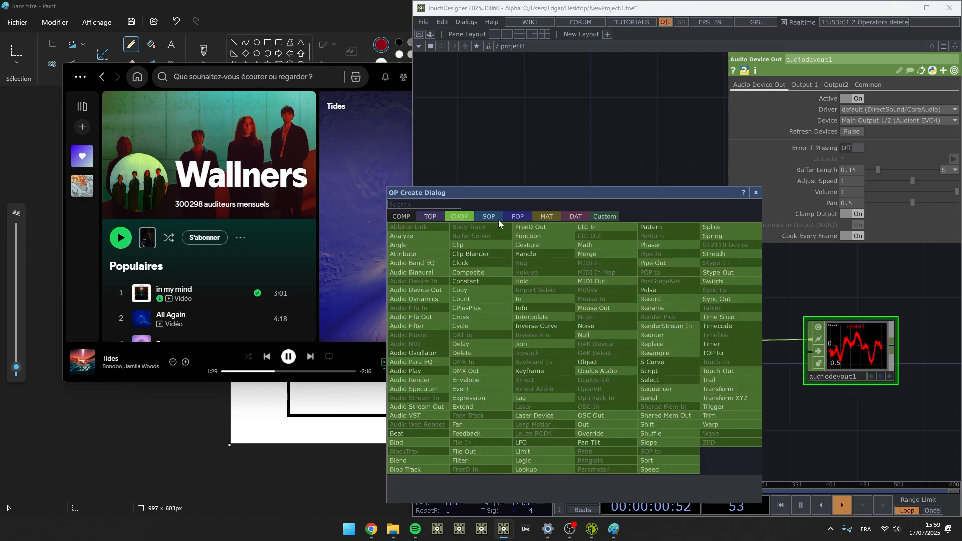
left_click(433, 217)
left_click(410, 229)
left_click(651, 255)
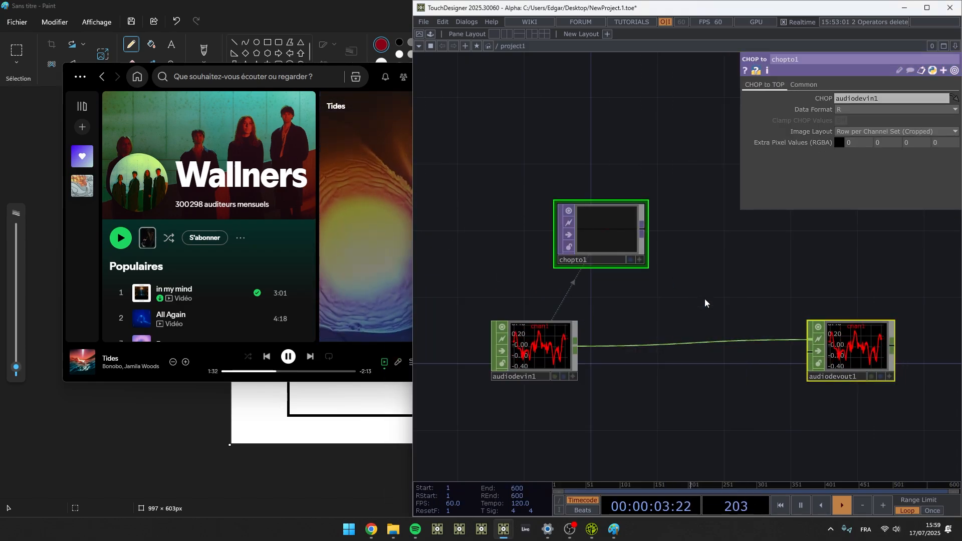
- Add a Level TOP after the CHOP to TOP and set its Brightness 1 to 5.2
scroll(597, 225, "up", 5)
scroll(677, 290, "down", 2)
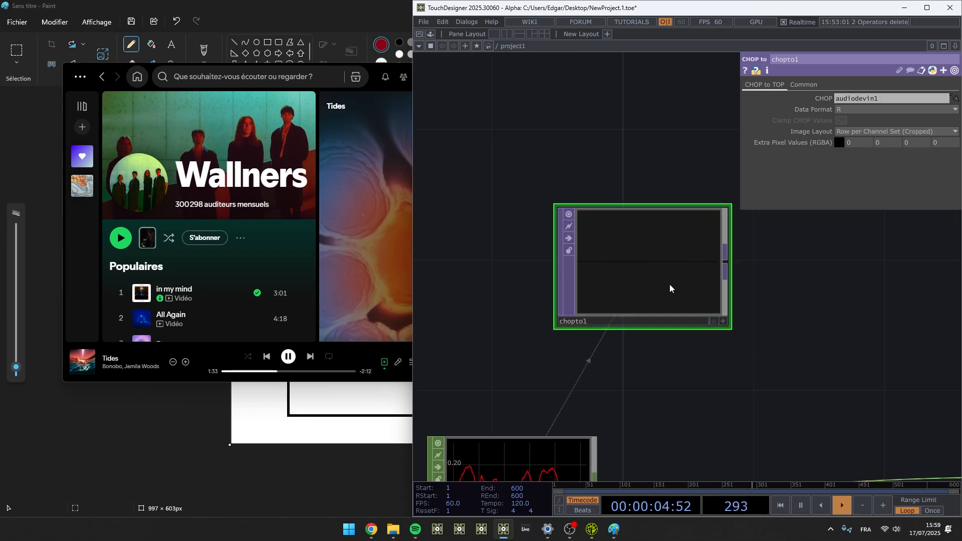
right_click(730, 260)
type("level")
key("Return")
left_click(730, 260)
left_click_drag(729, 260, 829, 271)
left_click_drag(827, 376, 632, 392)
middle_click_drag(864, 132, 865, 118)
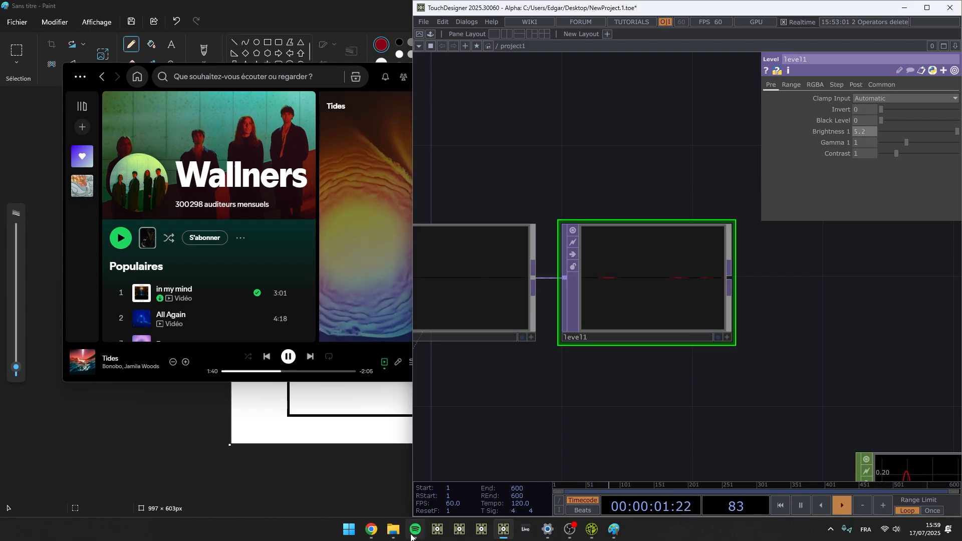
- Pause the Spotify track and open youtube.com in a new Chrome tab
left_click(297, 357)
left_click(289, 356)
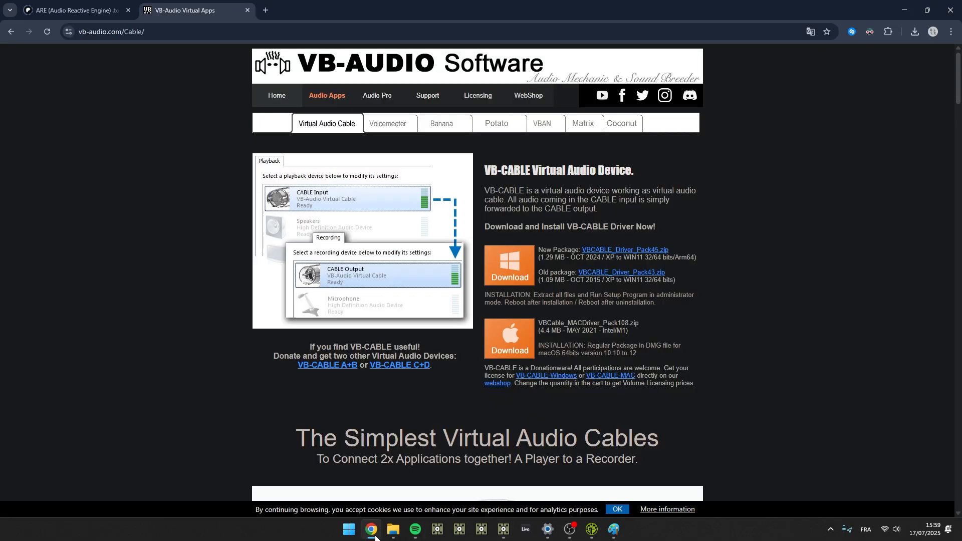
left_click(371, 531)
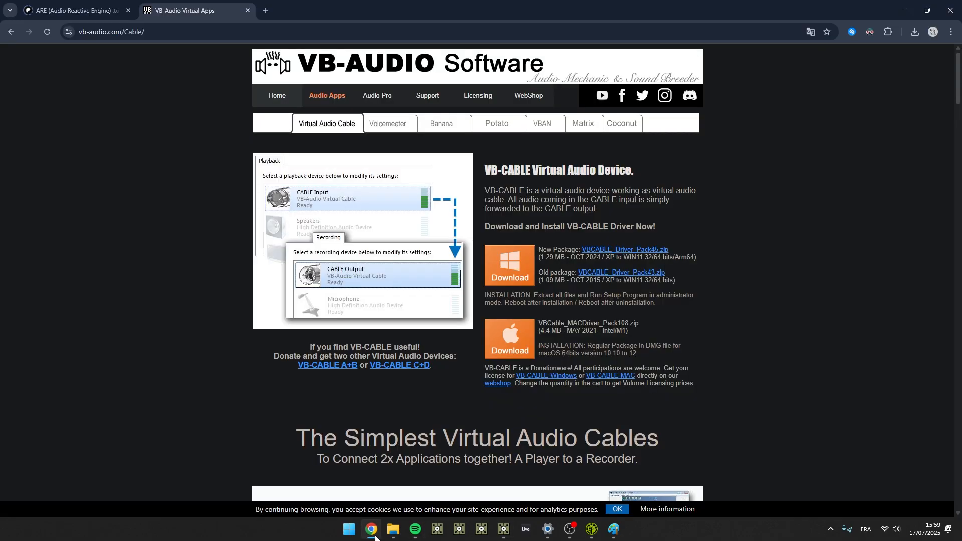
left_click(270, 13)
type("youtube.com")
key("Return")
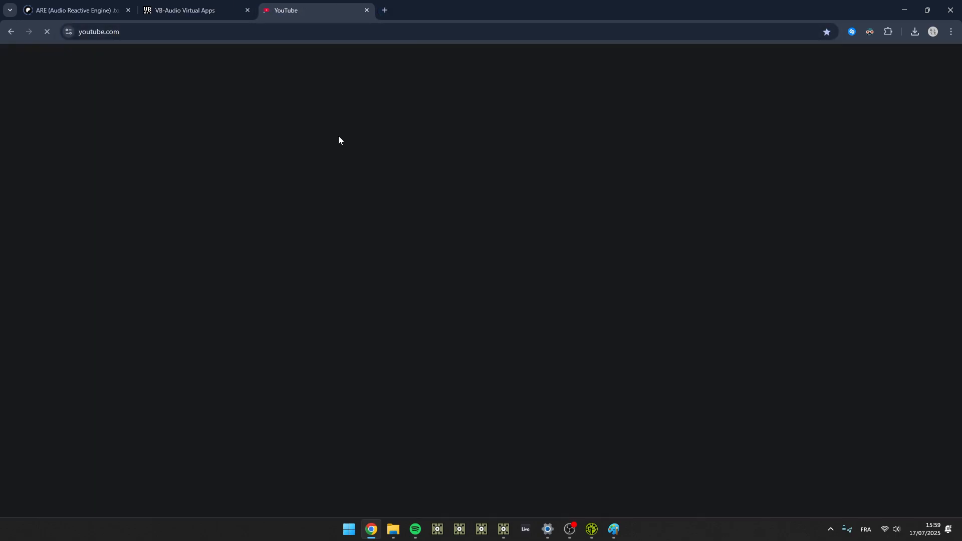
- Play the HADRA TRANCE FESTIVAL 2024 video from about 2:50 and examine the audio signal in the TouchDesigner network
scroll(786, 215, "down", 10)
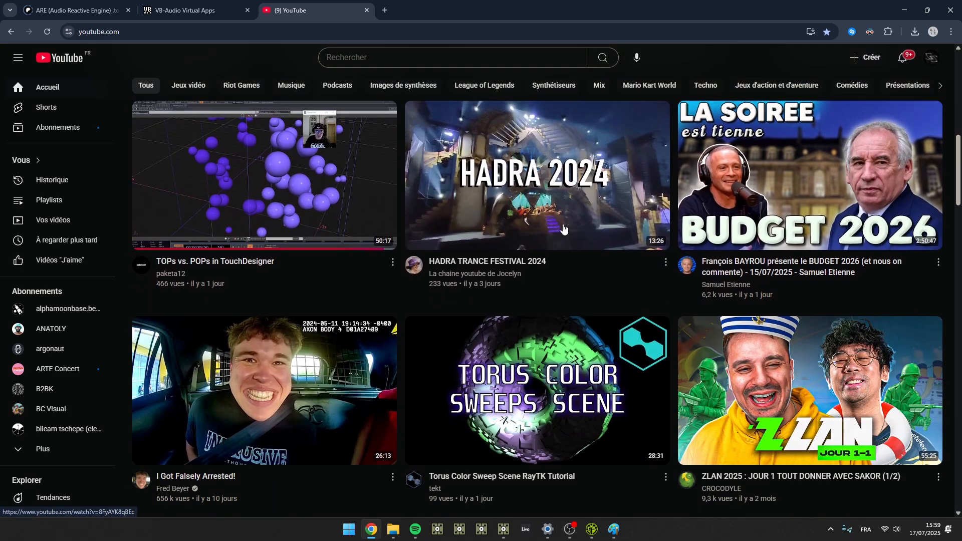
left_click(563, 228)
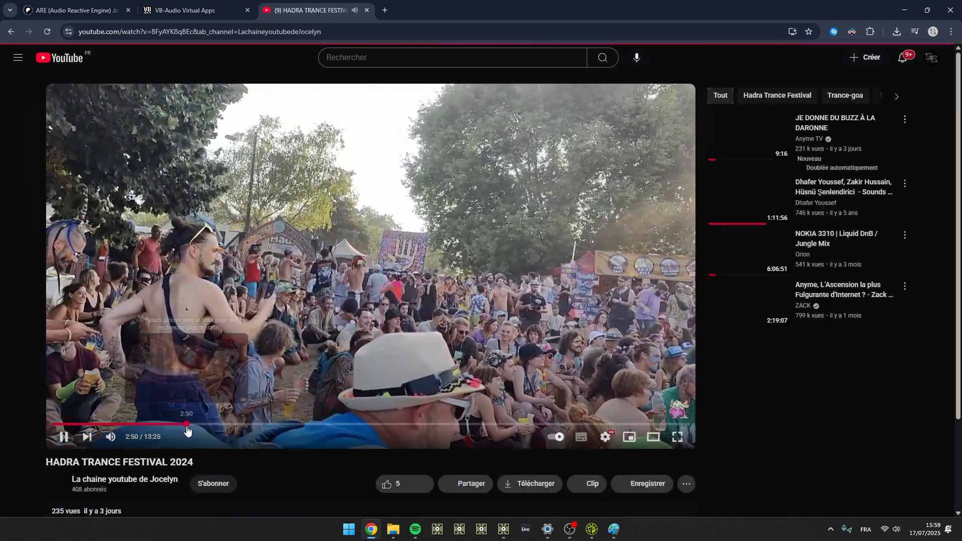
left_click(186, 424)
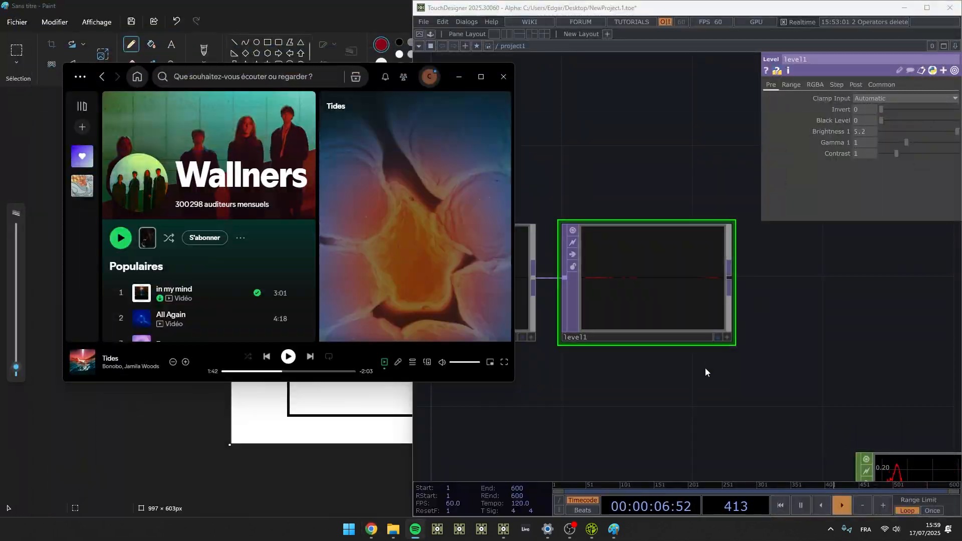
left_click_drag(779, 336, 736, 285)
scroll(749, 332, "down", 4)
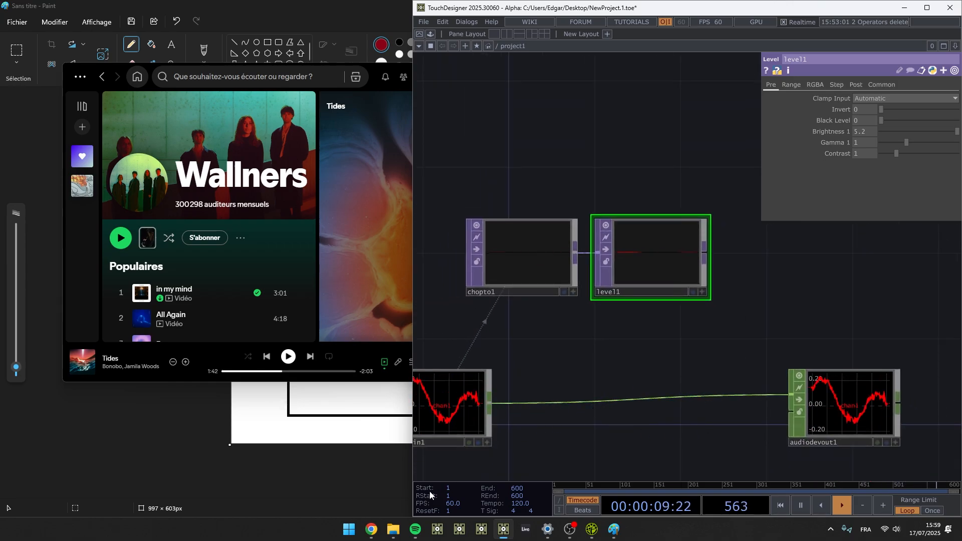
- Close the YouTube tab in Chrome and delete the CHOP to, Level and Audio Device Out operators in TouchDesigner
left_click(371, 528)
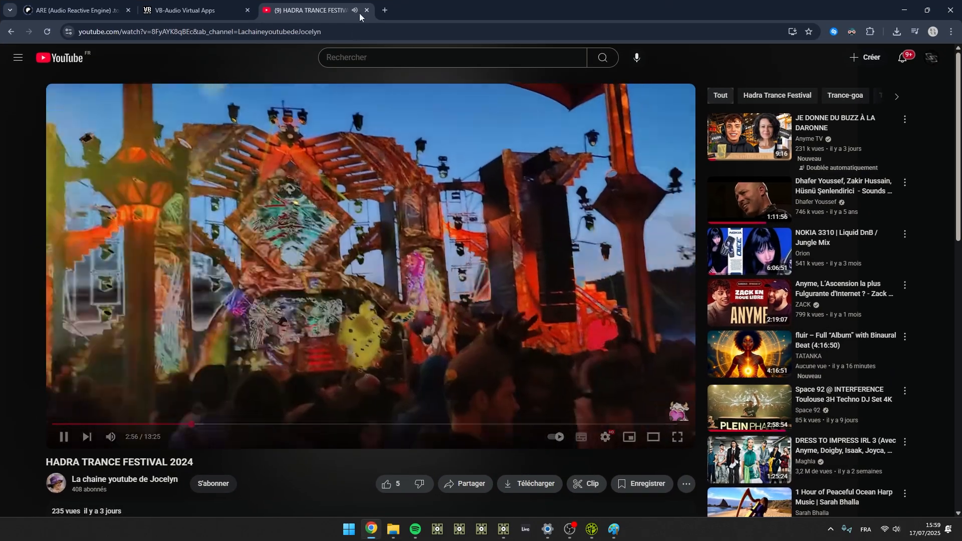
left_click(366, 11)
left_click(902, 10)
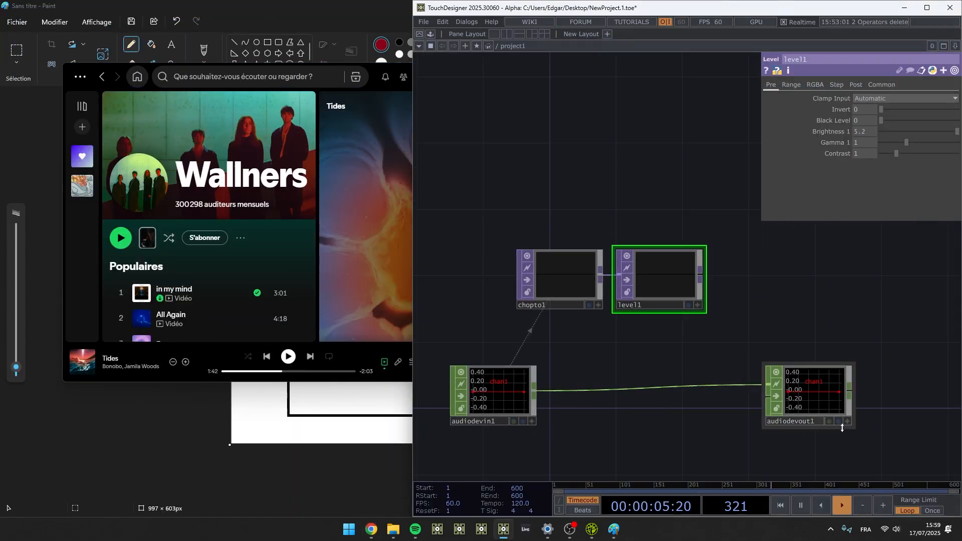
left_click_drag(876, 432, 570, 203)
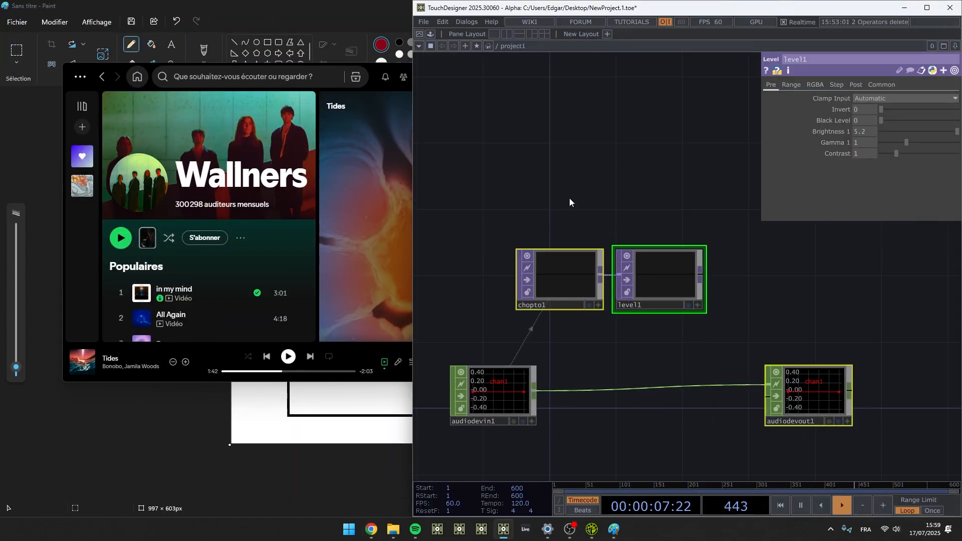
key("Delete")
- Move the File Explorer window out of view and review the Patreon post for the ARE (Audio Reactive Engine) .tox in Chrome
left_click(393, 530)
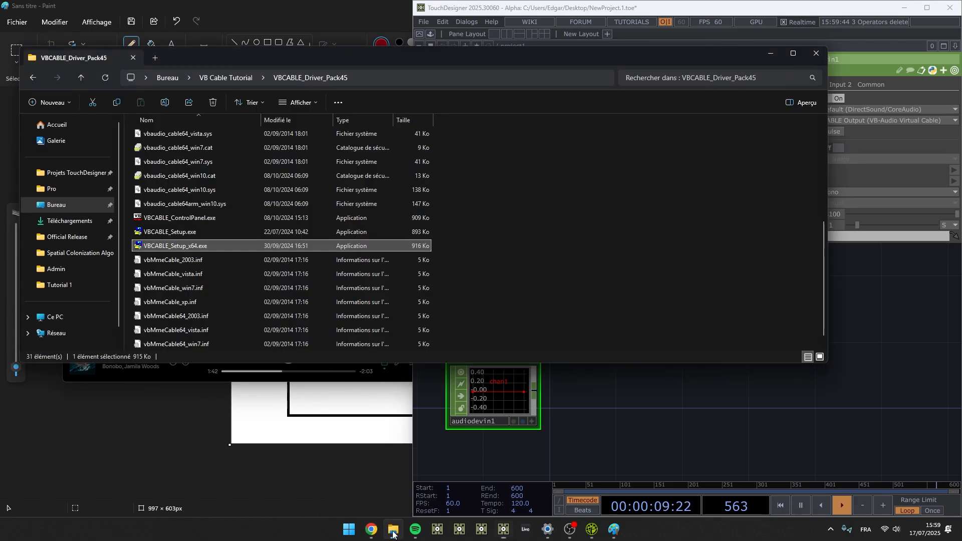
left_click_drag(217, 56, 0, 61)
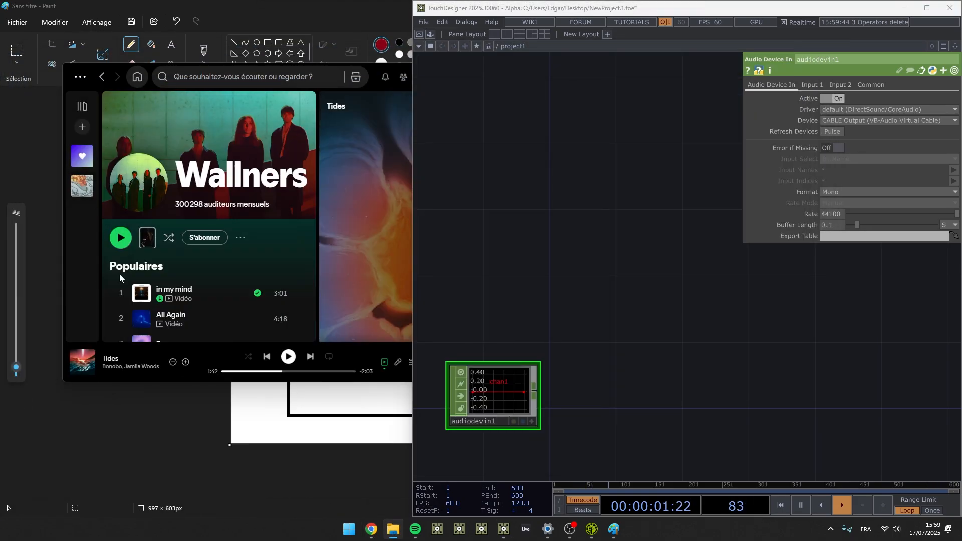
left_click(371, 530)
left_click(76, 10)
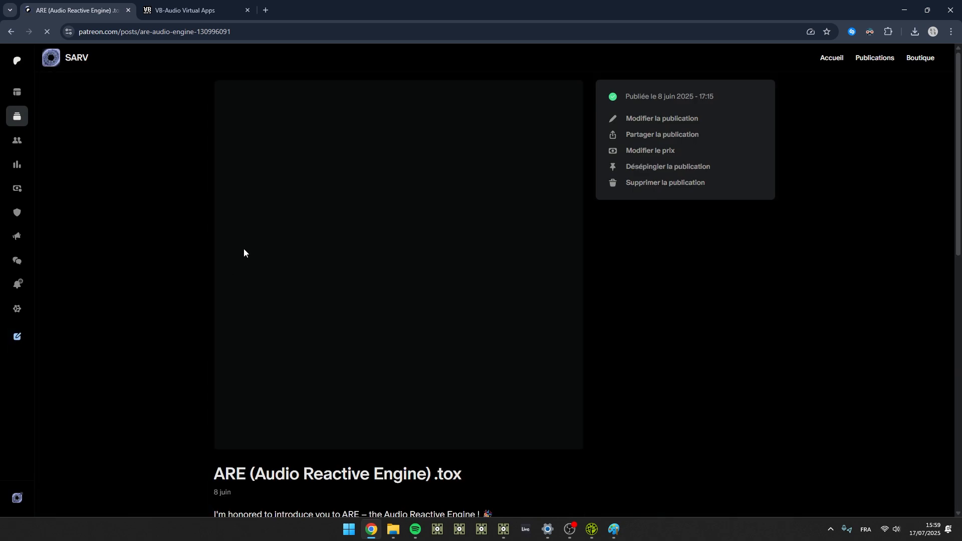
scroll(243, 248, "down", 12)
scroll(238, 459, "up", 12)
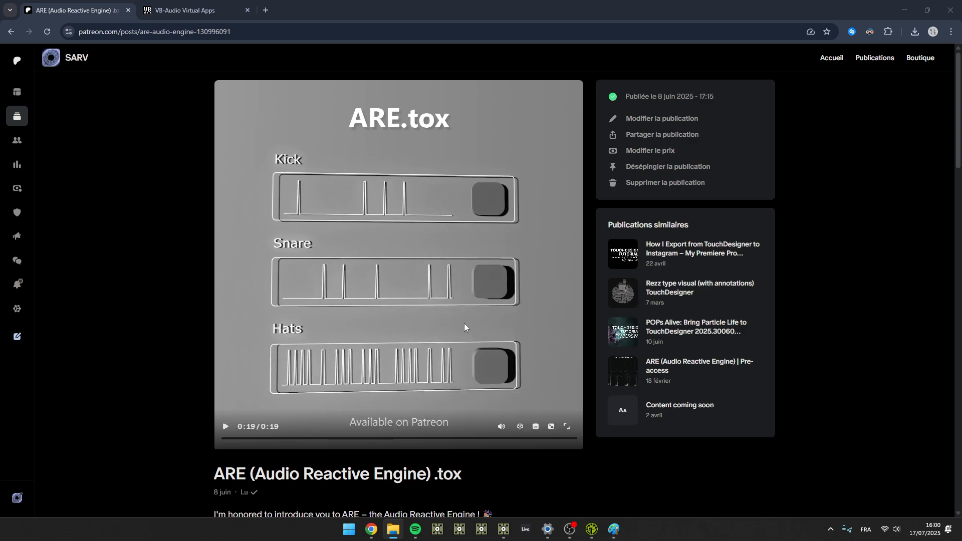
scroll(200, 390, "down", 10)
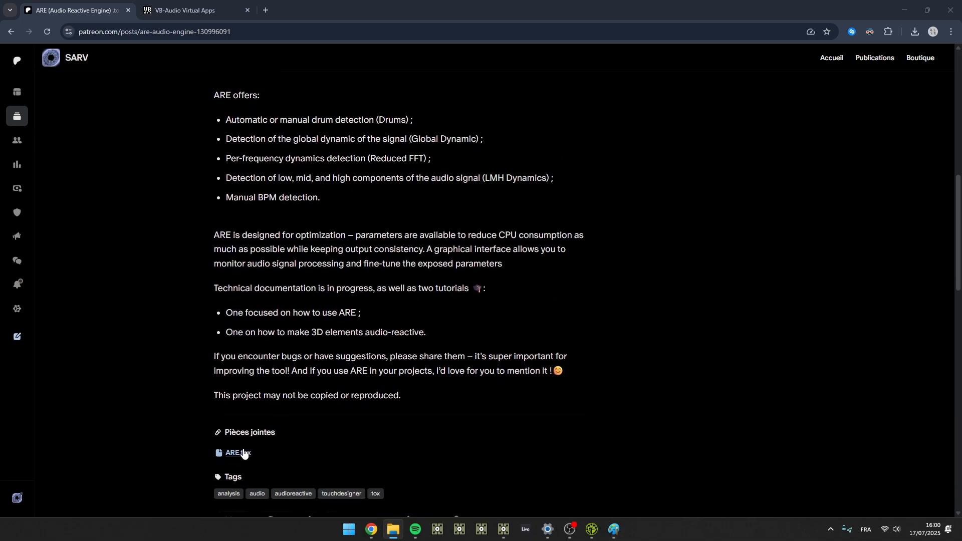
left_click(904, 11)
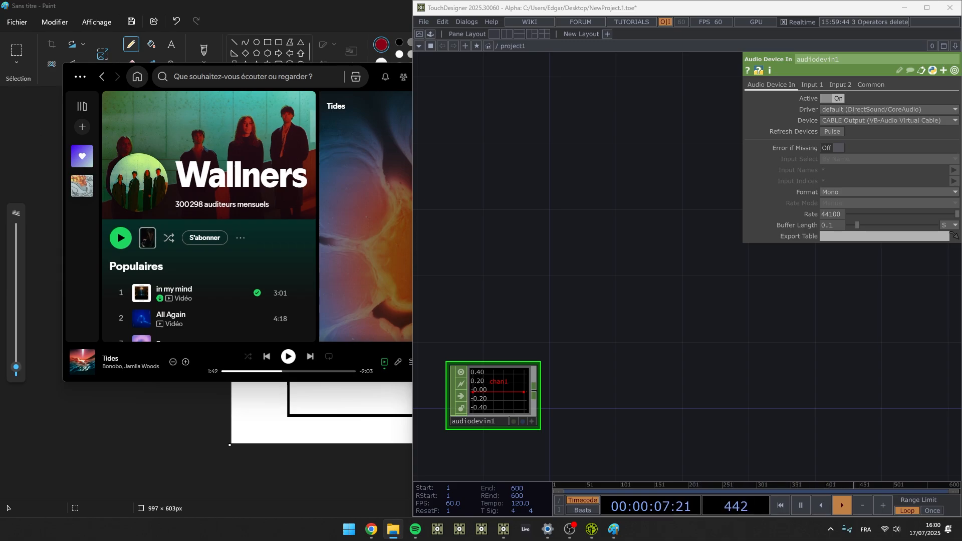
- Import ARE.tox from the Bureau folder into the TouchDesigner network and connect the Audio Device In CHOP to its input
left_click_drag(140, 540, 152, 47)
left_click_drag(68, 142, 672, 395)
left_click_drag(586, 446, 512, 404)
scroll(447, 360, "up", 2)
left_click_drag(447, 360, 515, 353)
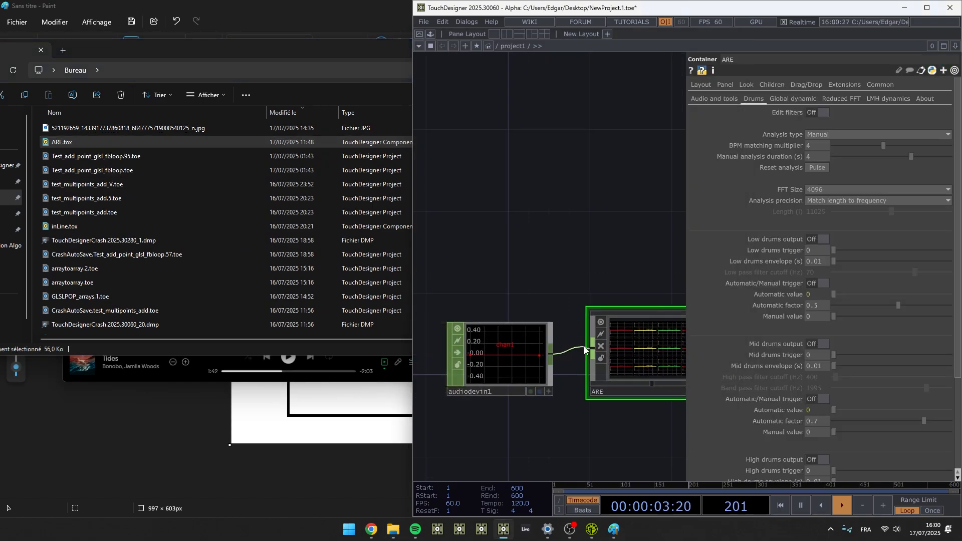
- Select the Audio Device In CHOP and resume the Spotify track Tides
left_click(500, 393)
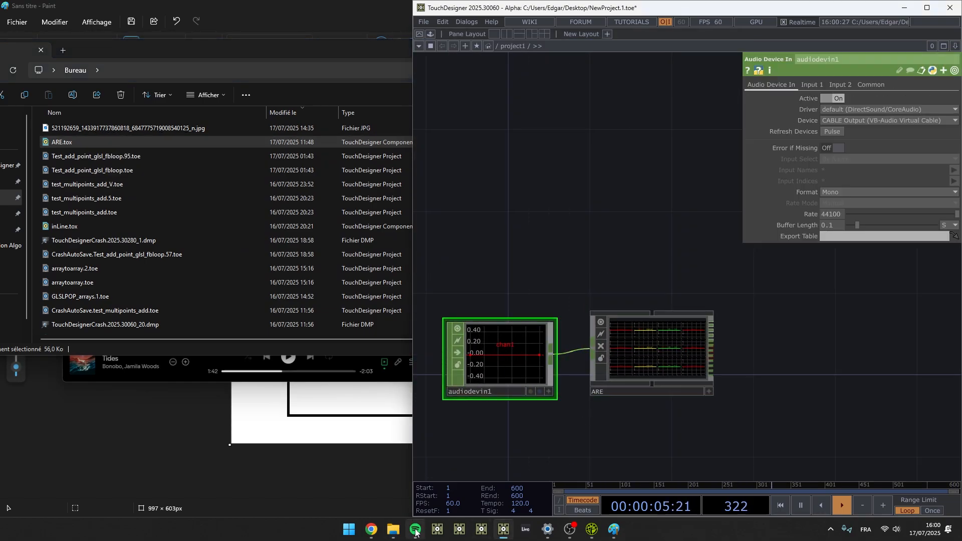
mouse_move(415, 529)
left_click(416, 501)
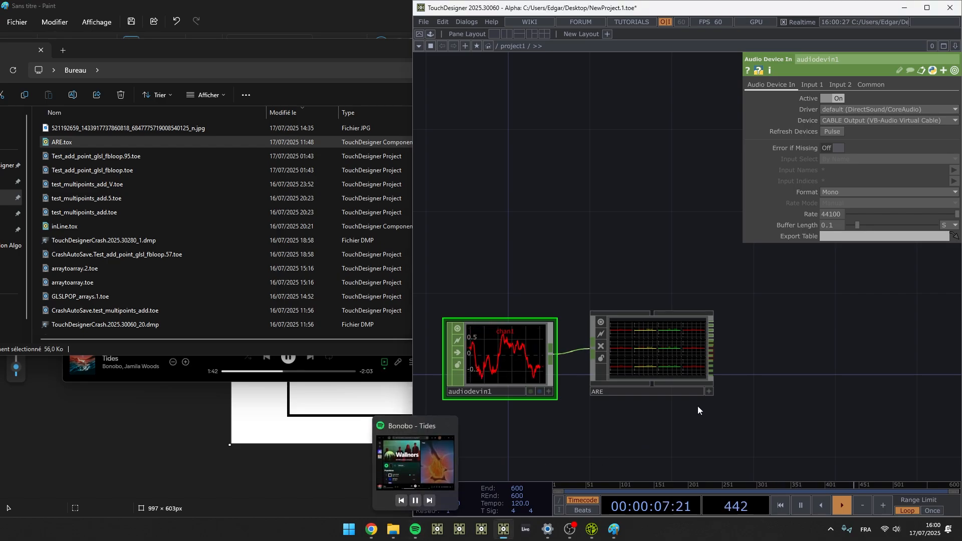
- Turn on Low drums output in the ARE container's Drums parameters and inspect its low drums graph
left_click(689, 383)
left_click_drag(637, 279, 539, 244)
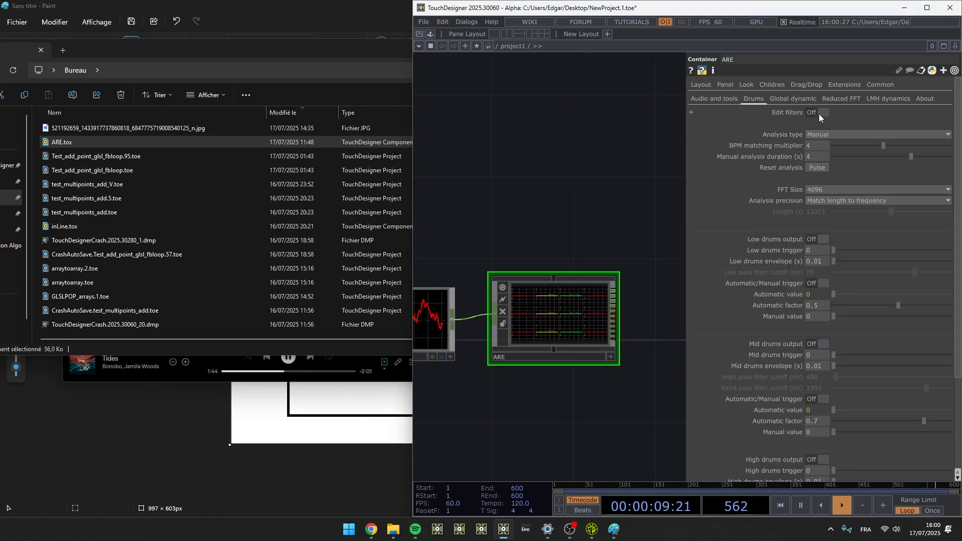
left_click(822, 240)
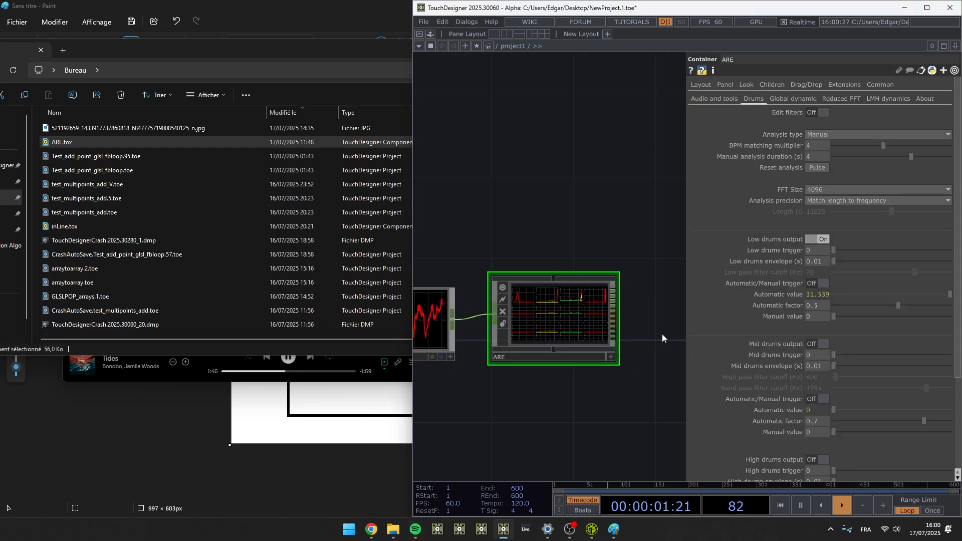
scroll(602, 301, "up", 2)
scroll(603, 300, "up", 6)
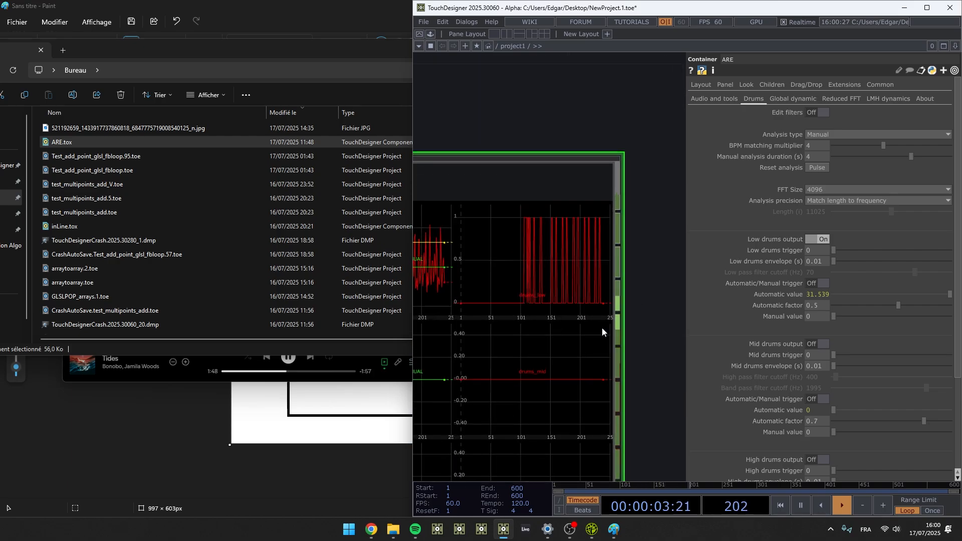
- Set the ARE container's Audio Output device to Main Output 1/2 (Audient EVO4)
left_click(317, 355)
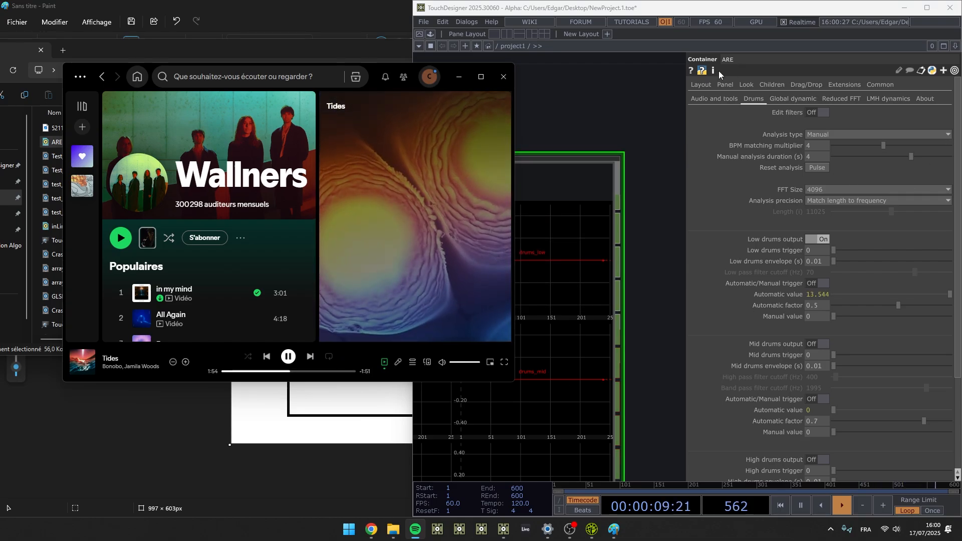
left_click(705, 103)
left_click(839, 283)
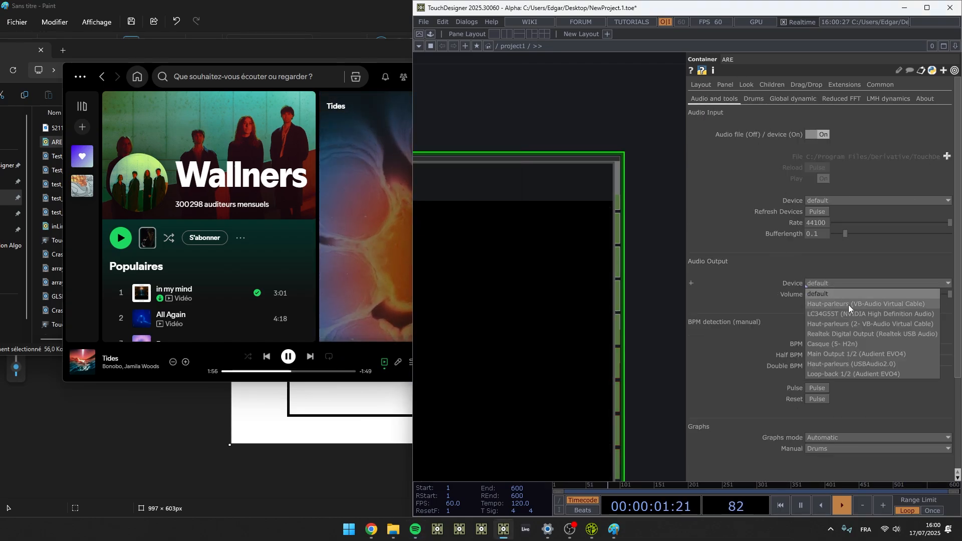
left_click(849, 353)
- Return to ARE's Drums parameters and examine the drum detection graphs while the Spotify track plays
scroll(553, 308, "down", 5)
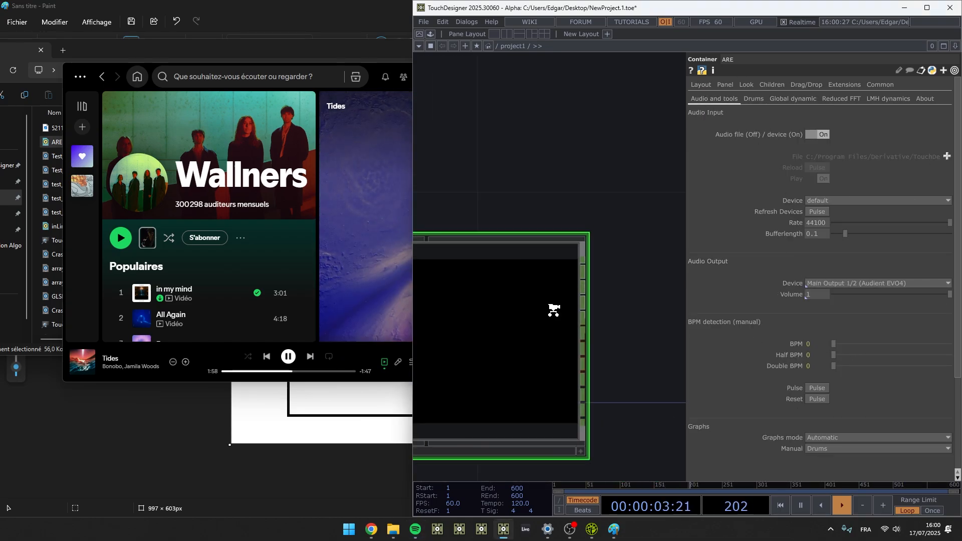
left_click(754, 99)
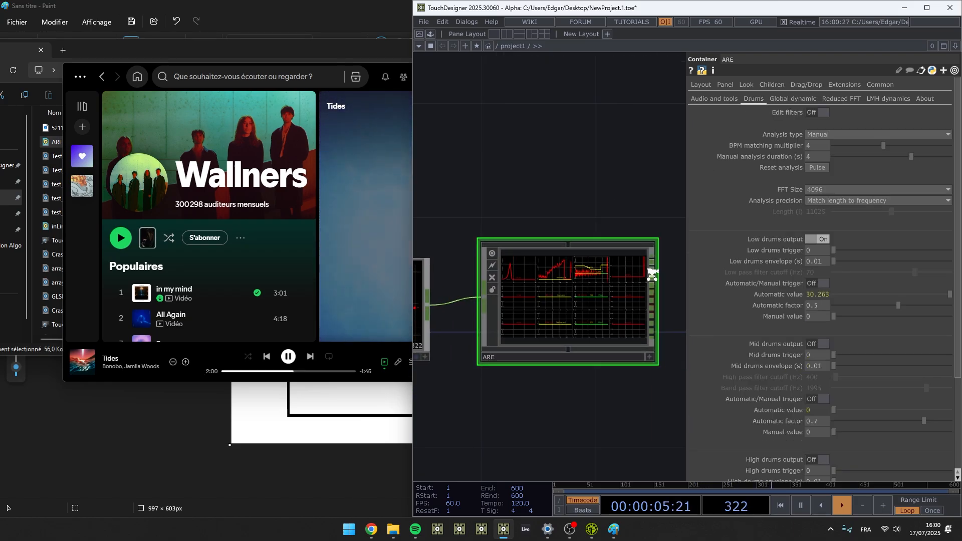
scroll(639, 285, "up", 3)
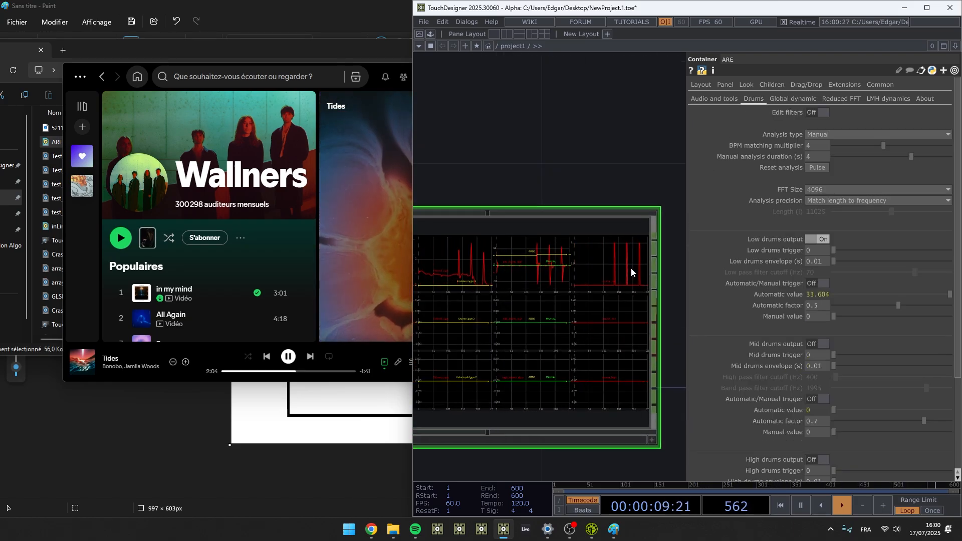
scroll(632, 272, "down", 4)
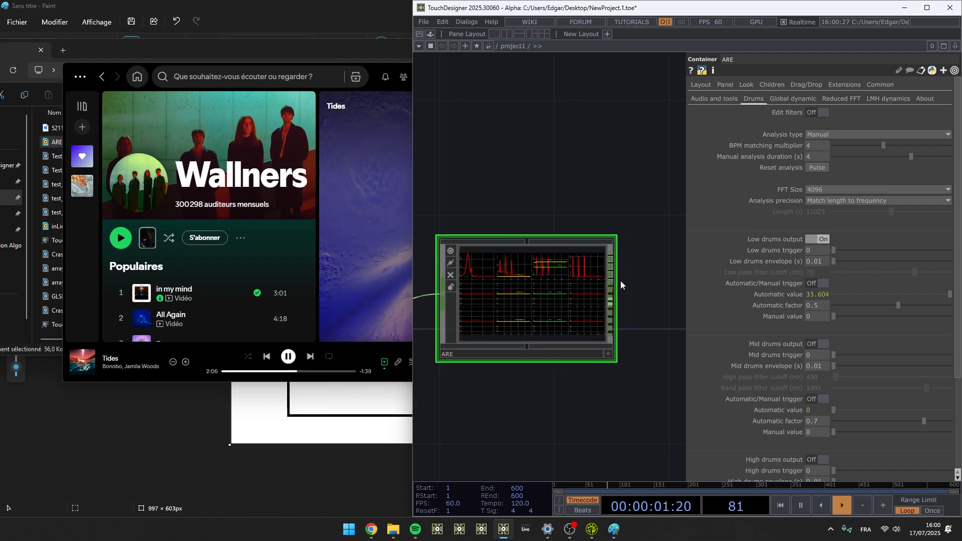
left_click_drag(518, 187, 589, 192)
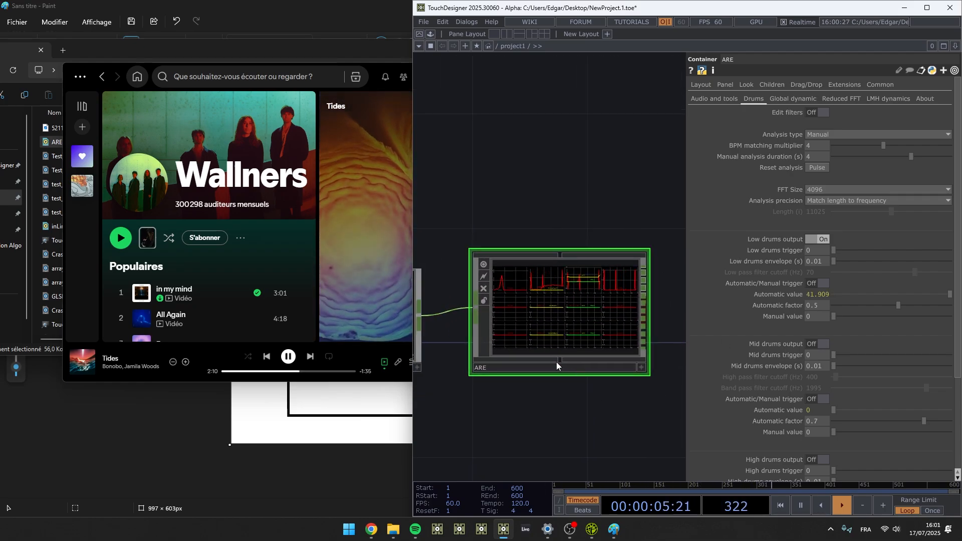